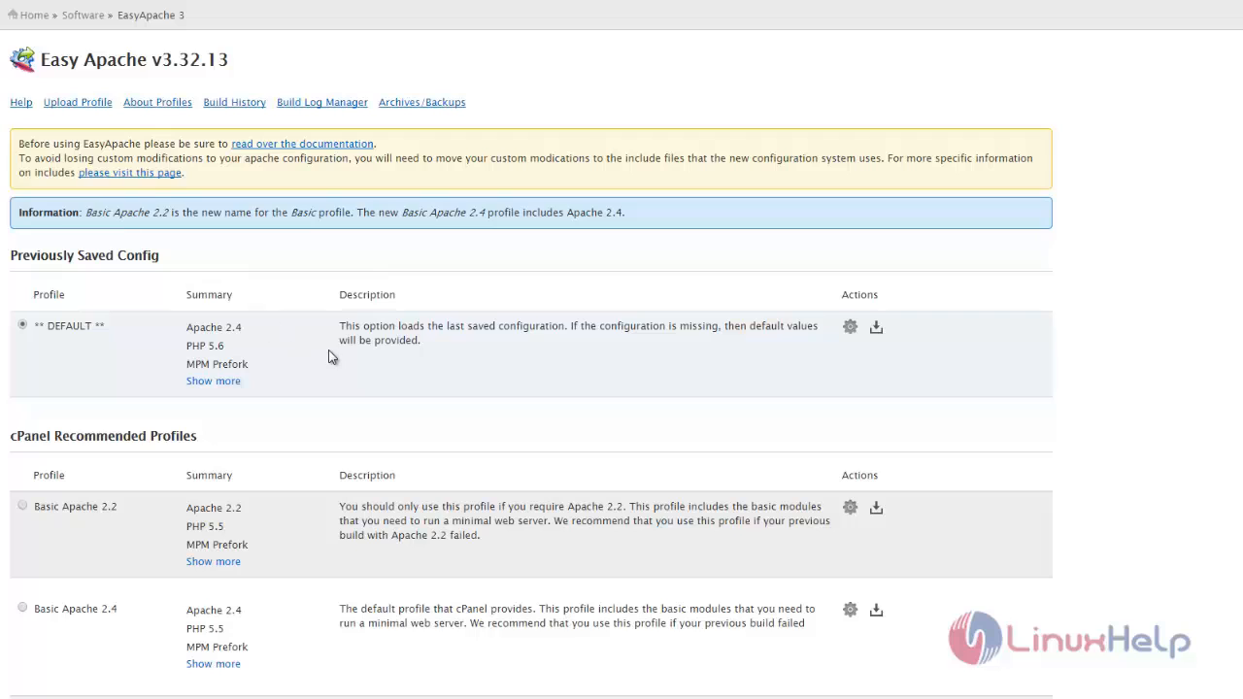
Examine the previously saved DEFAULT profile and the cPanel recommended profiles, comparing their Apache and PHP versions
{"action": "scroll", "coordinate": [188, 351], "scroll_direction": "down", "scroll_amount": 3}
{"action": "scroll", "coordinate": [192, 330], "scroll_direction": "down", "scroll_amount": 3}
{"action": "scroll", "coordinate": [197, 304], "scroll_direction": "up", "scroll_amount": 1}
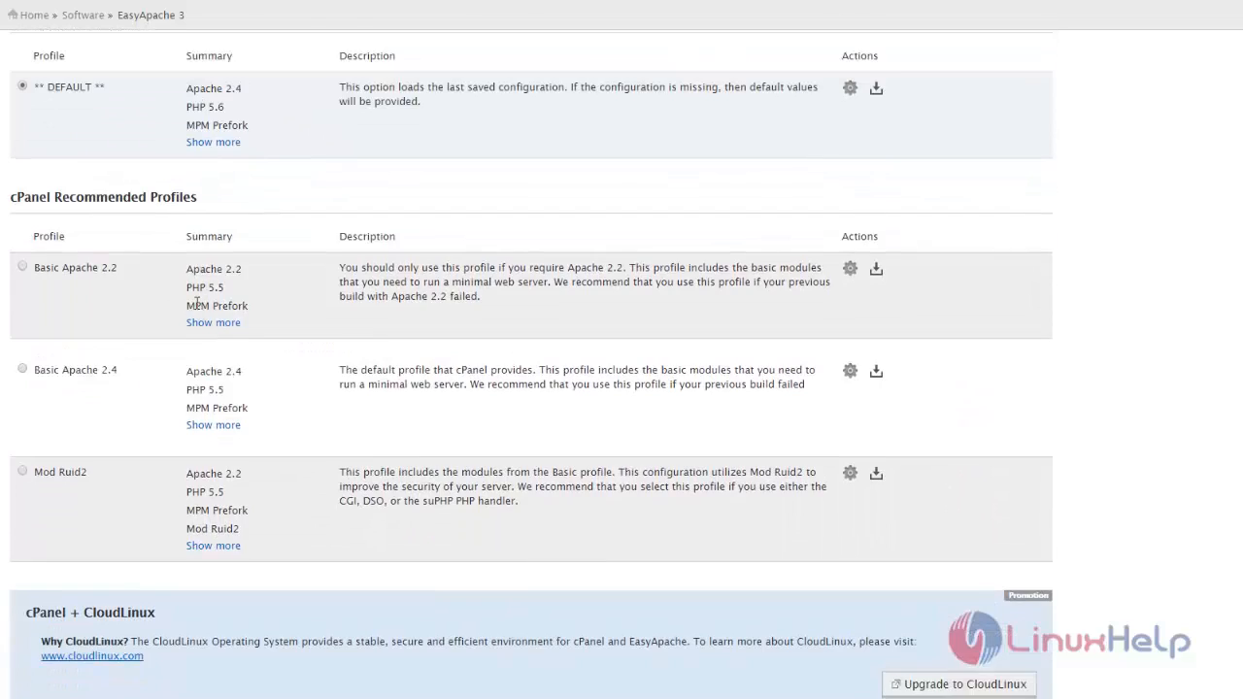
{"action": "scroll", "coordinate": [196, 304], "scroll_direction": "up", "scroll_amount": 2}
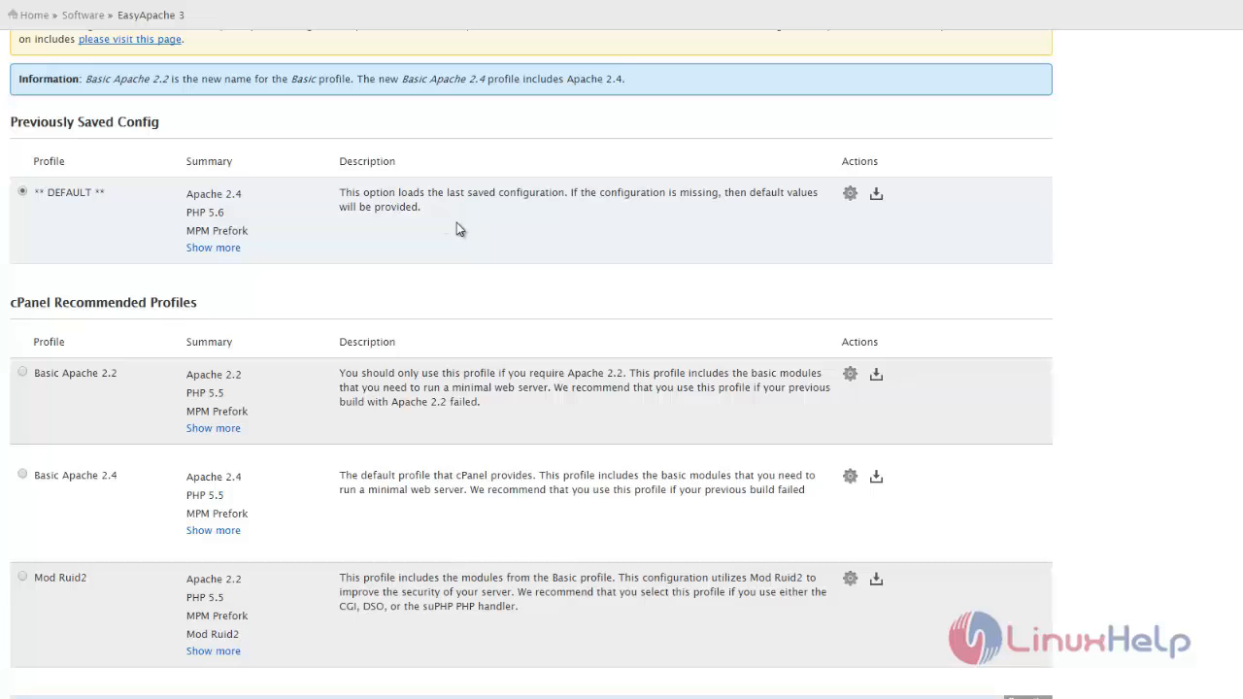
{"action": "scroll", "coordinate": [167, 286], "scroll_direction": "down", "scroll_amount": 3}
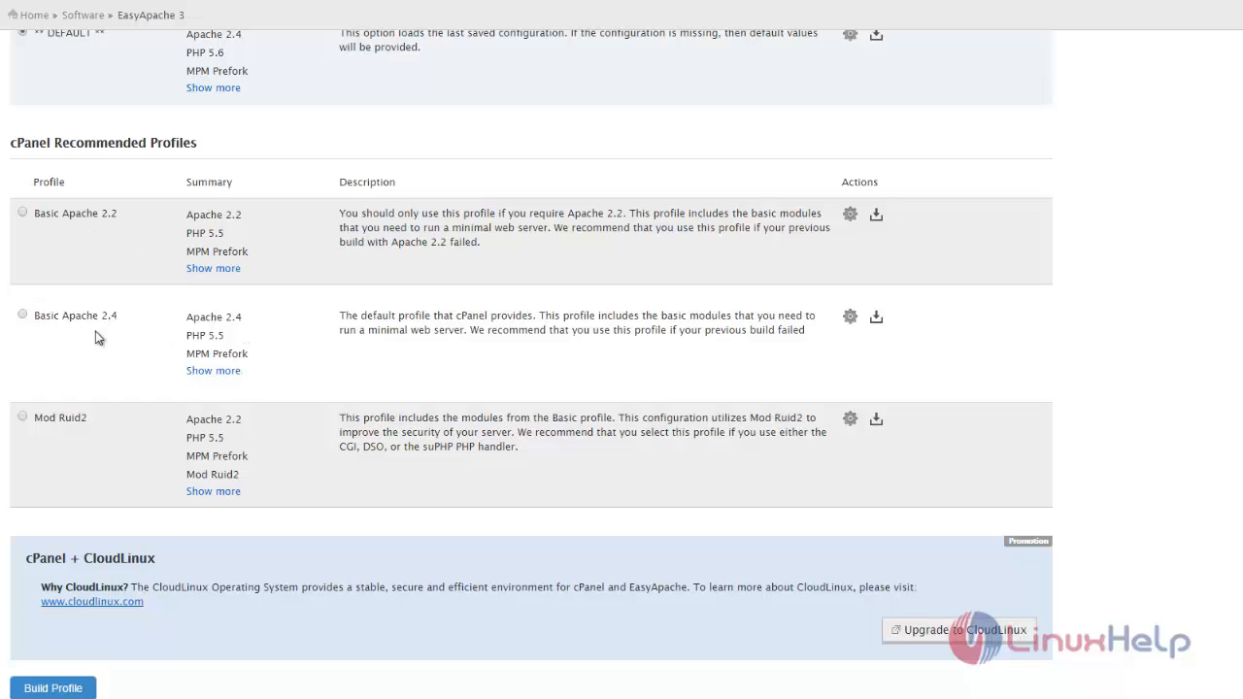
{"action": "scroll", "coordinate": [22, 322], "scroll_direction": "up", "scroll_amount": 1}
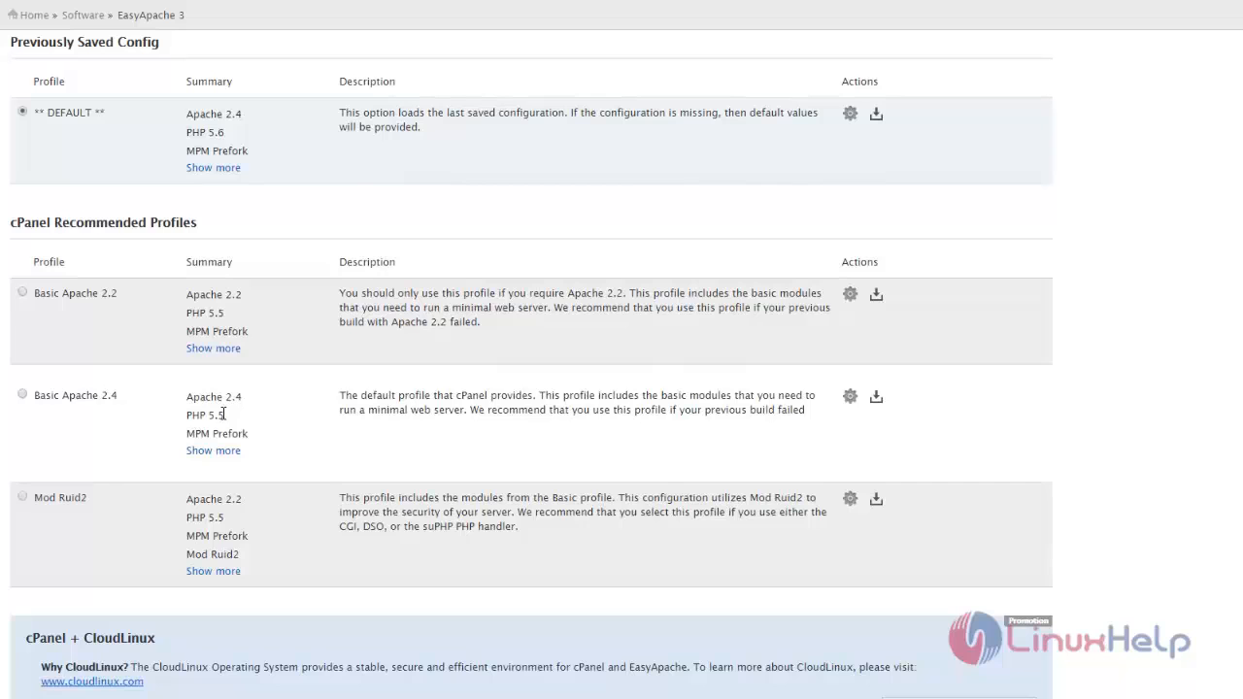
{"action": "scroll", "coordinate": [141, 116], "scroll_direction": "up", "scroll_amount": 1}
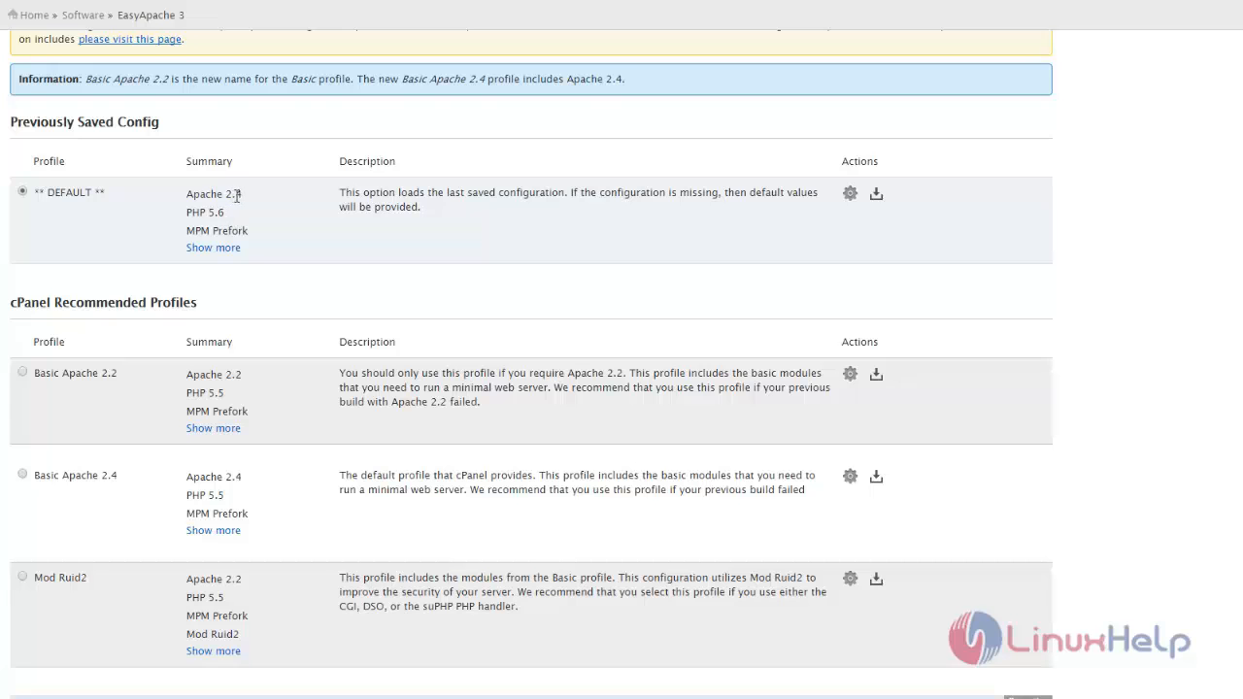
{"action": "scroll", "coordinate": [236, 195], "scroll_direction": "down", "scroll_amount": 2}
{"action": "scroll", "coordinate": [158, 181], "scroll_direction": "up", "scroll_amount": 1}
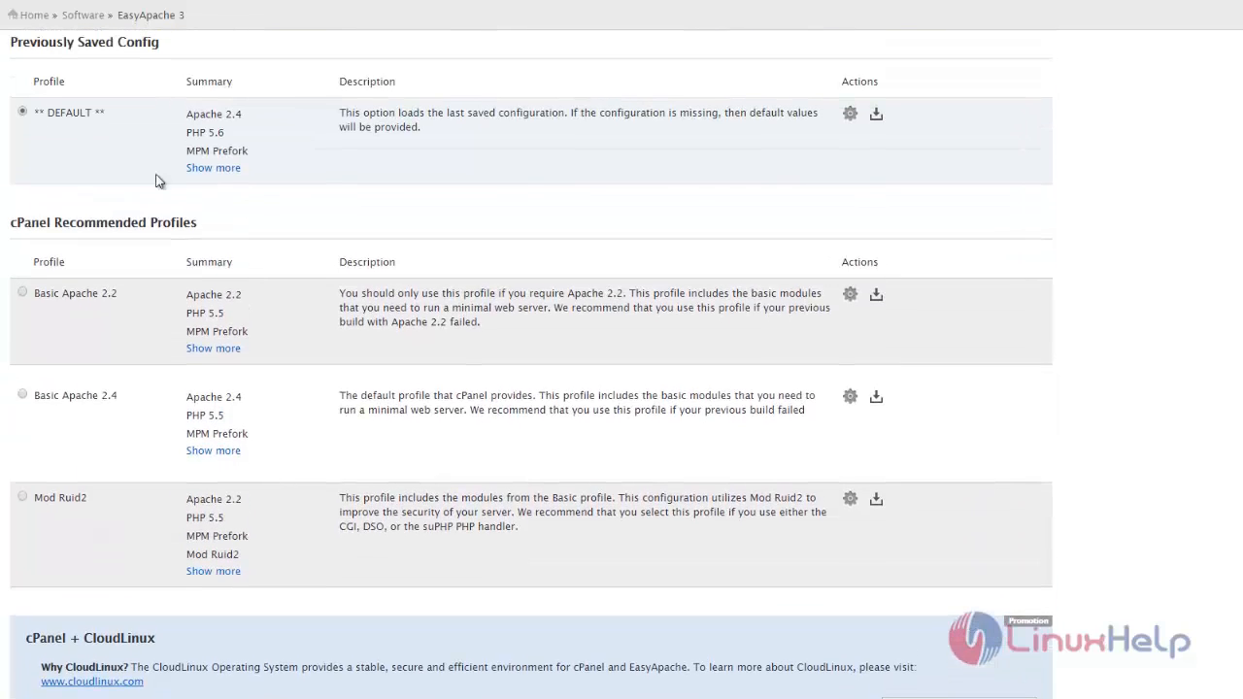
{"action": "scroll", "coordinate": [158, 181], "scroll_direction": "down", "scroll_amount": 1}
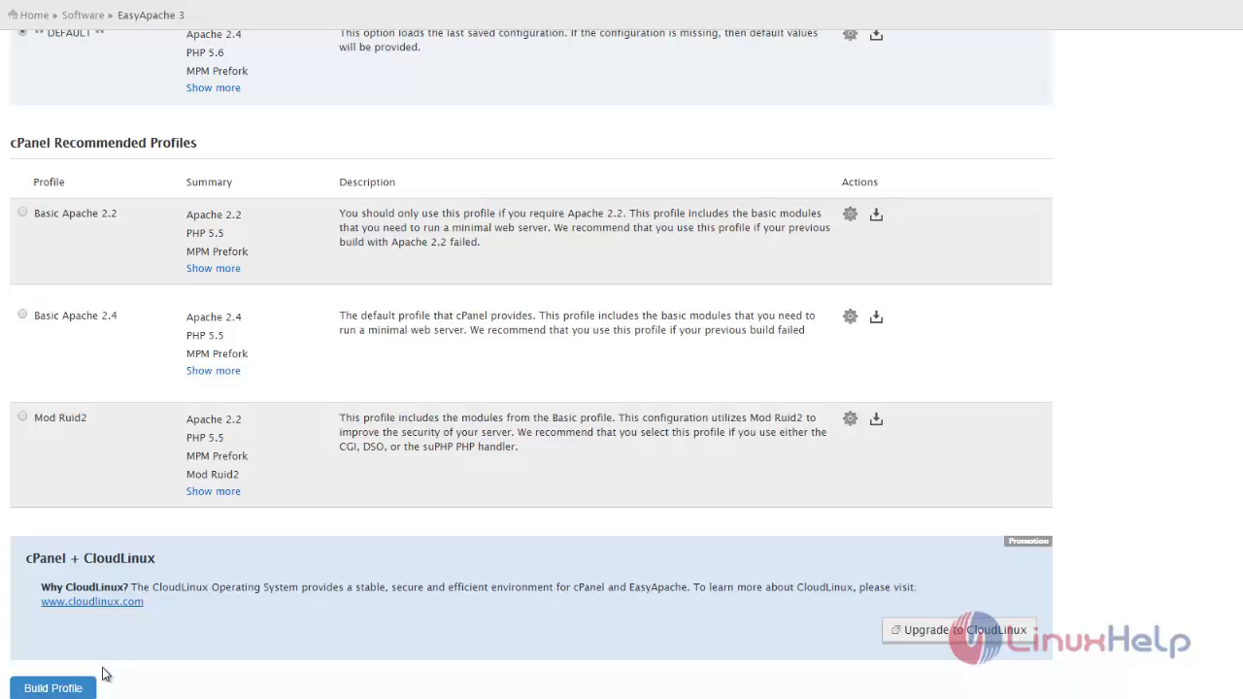
{"action": "scroll", "coordinate": [327, 444], "scroll_direction": "up", "scroll_amount": 1}
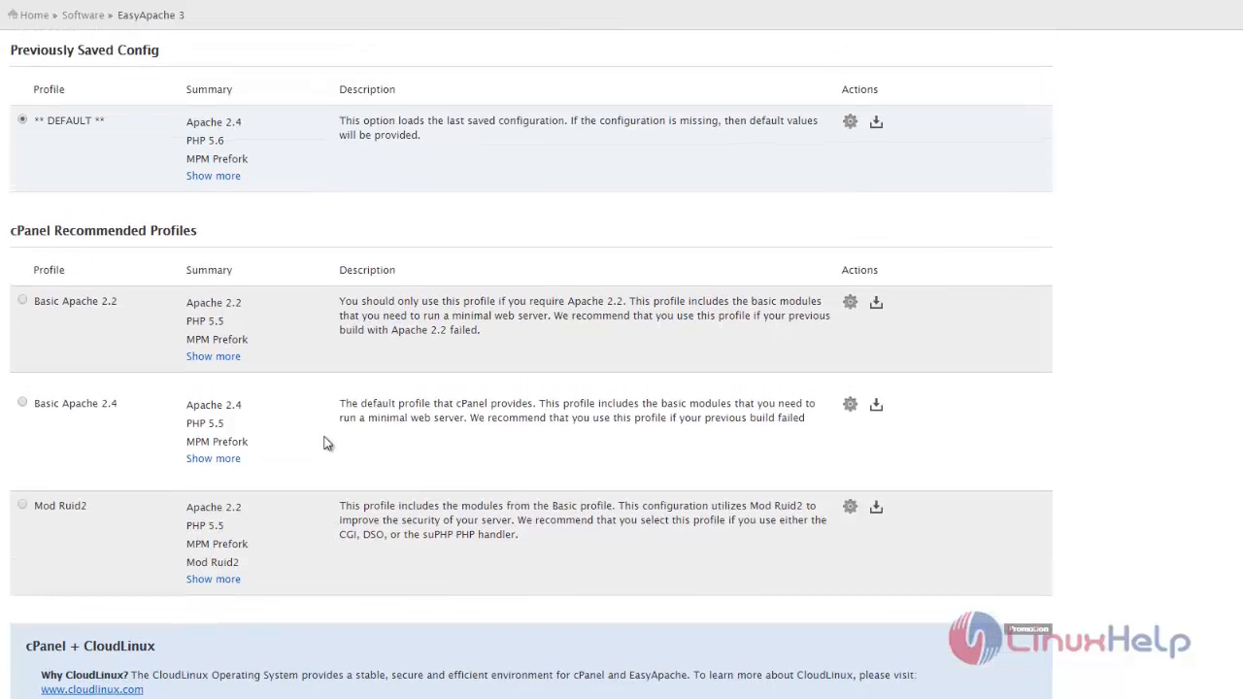
{"action": "scroll", "coordinate": [327, 444], "scroll_direction": "up", "scroll_amount": 2}
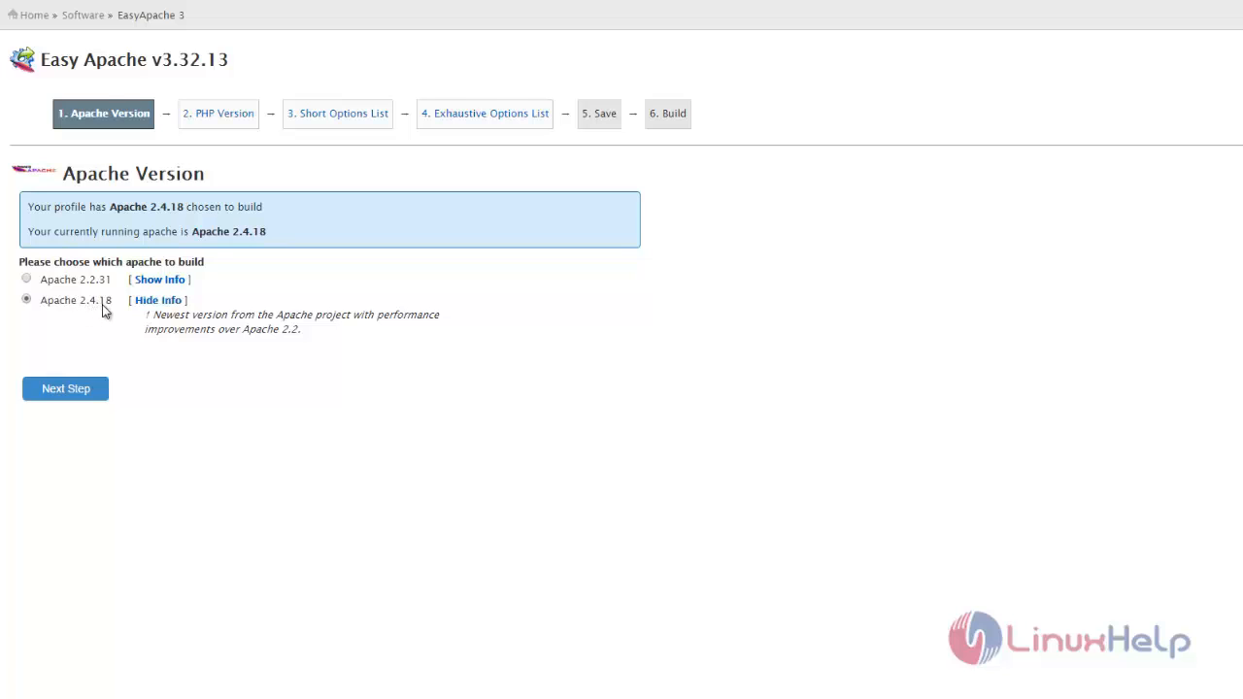
Keep Apache 2.4.18 and PHP 5.6.21 as the versions to build and proceed to the Short Options List
{"action": "left_click", "coordinate": [82, 393]}
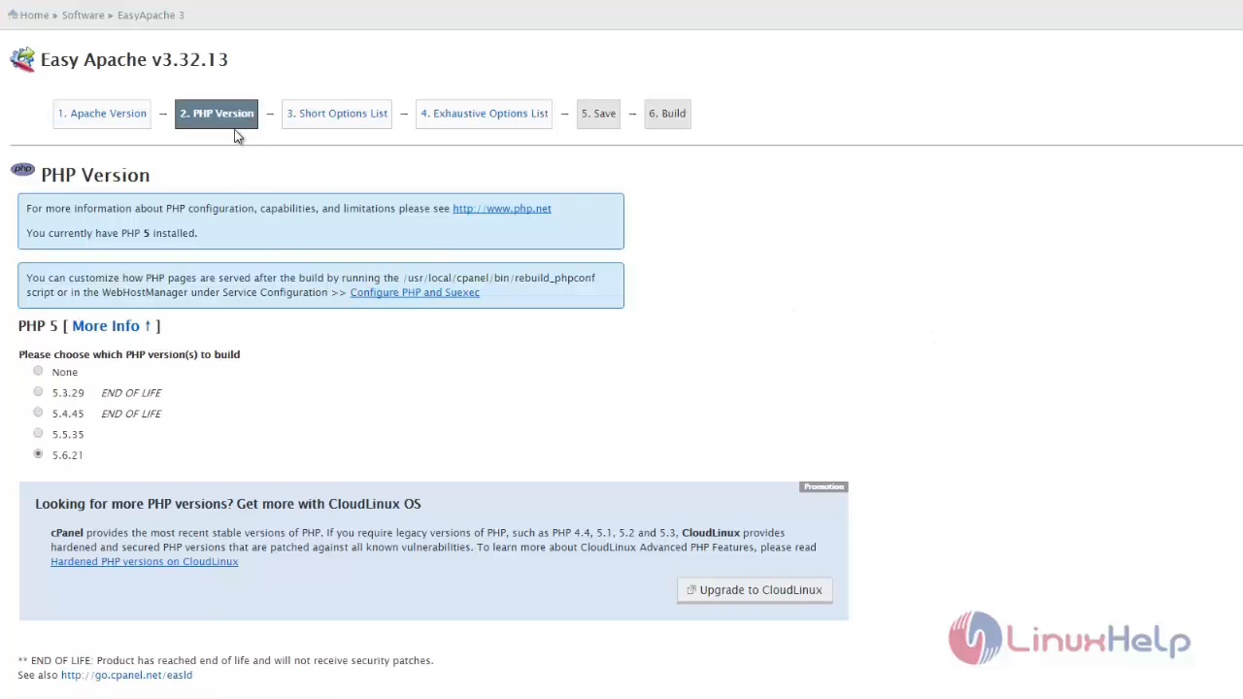
{"action": "scroll", "coordinate": [259, 334], "scroll_direction": "down", "scroll_amount": 1}
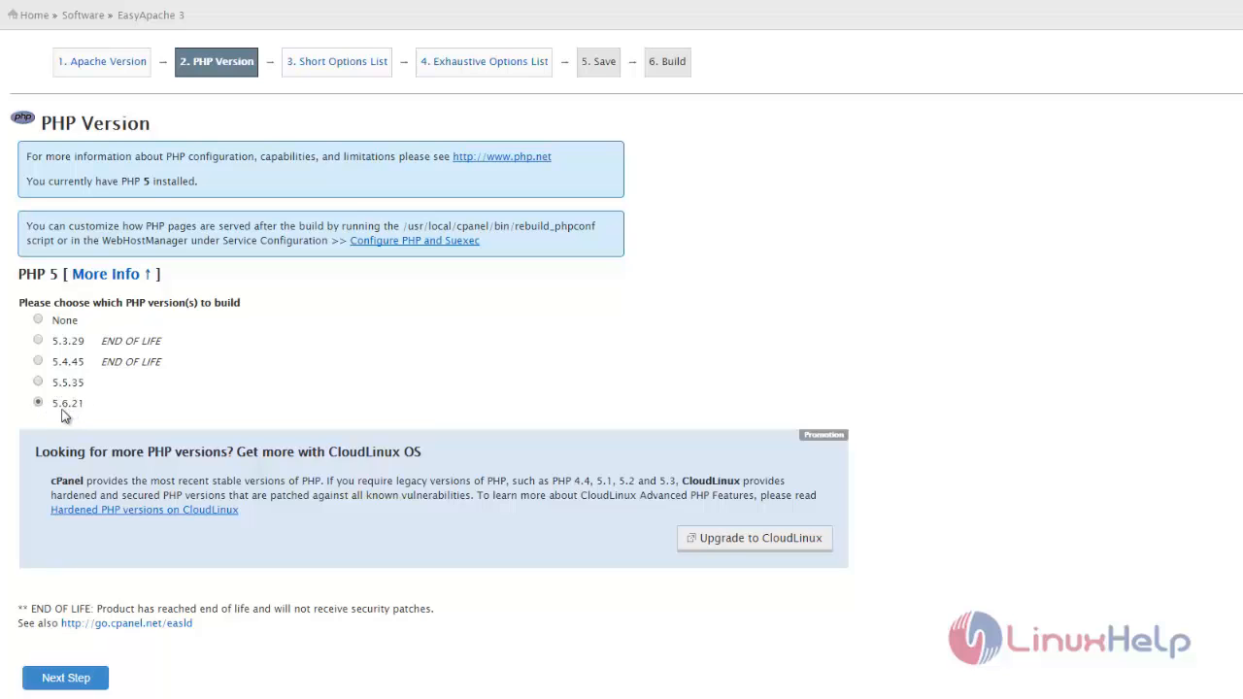
{"action": "scroll", "coordinate": [180, 405], "scroll_direction": "up", "scroll_amount": 1}
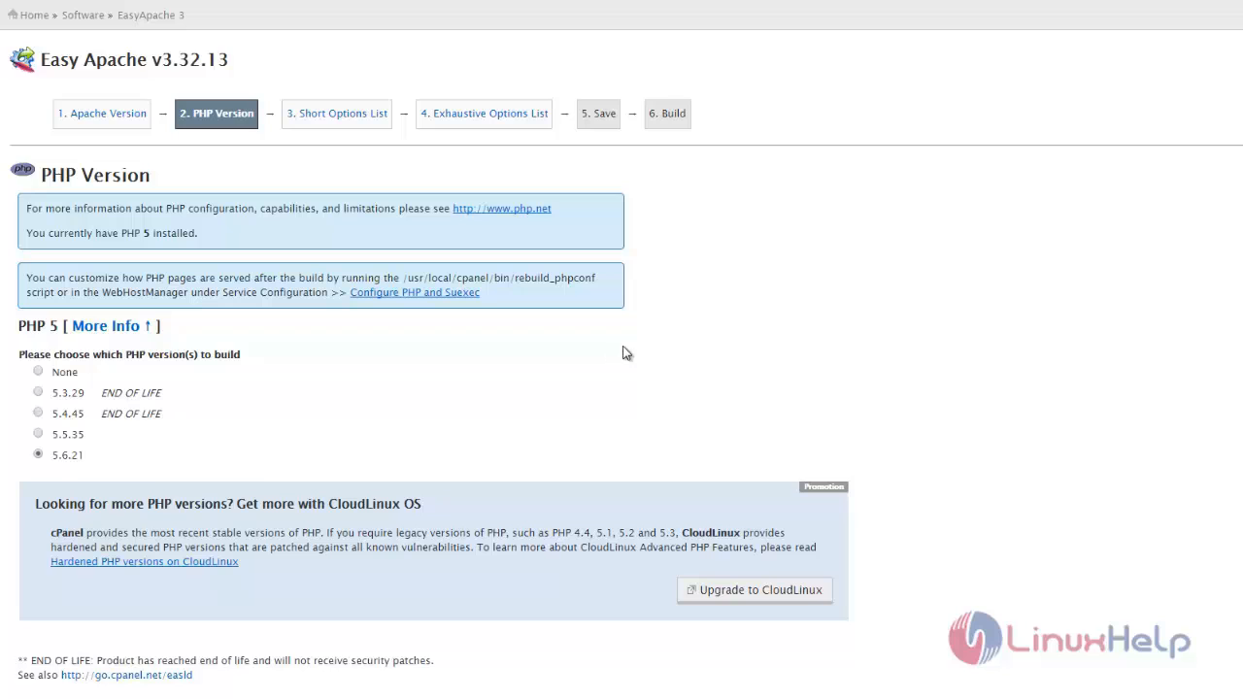
{"action": "scroll", "coordinate": [324, 353], "scroll_direction": "down", "scroll_amount": 1}
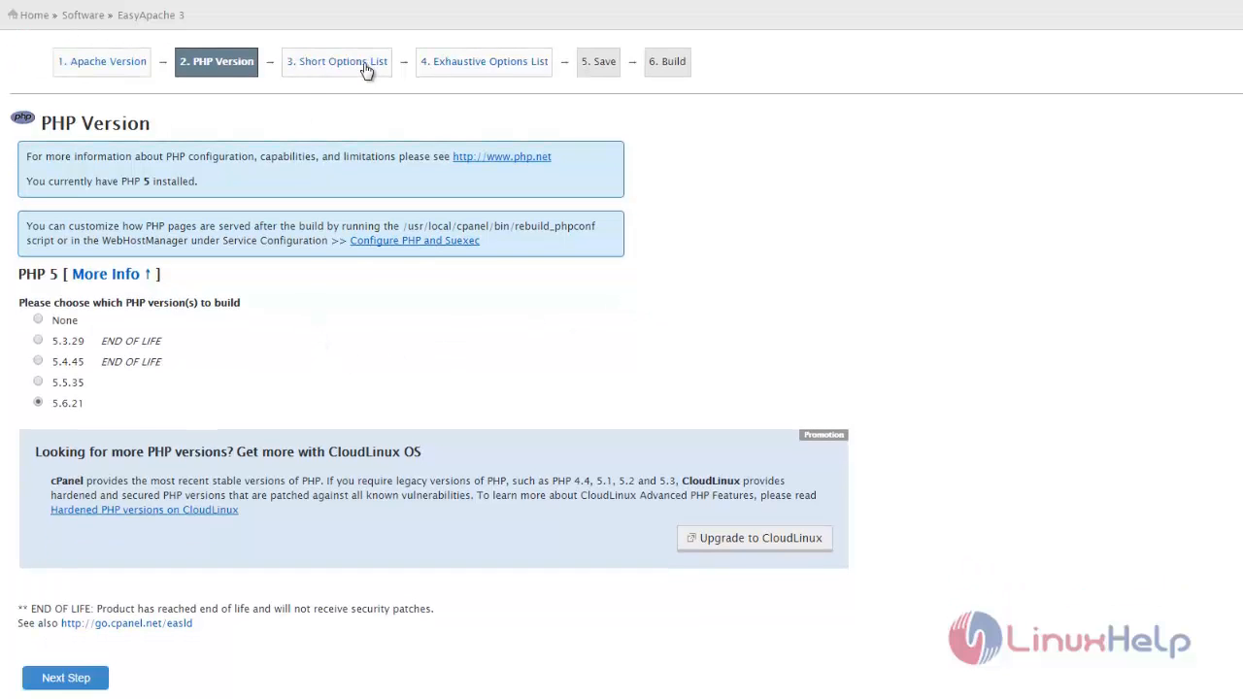
{"action": "left_click", "coordinate": [73, 679]}
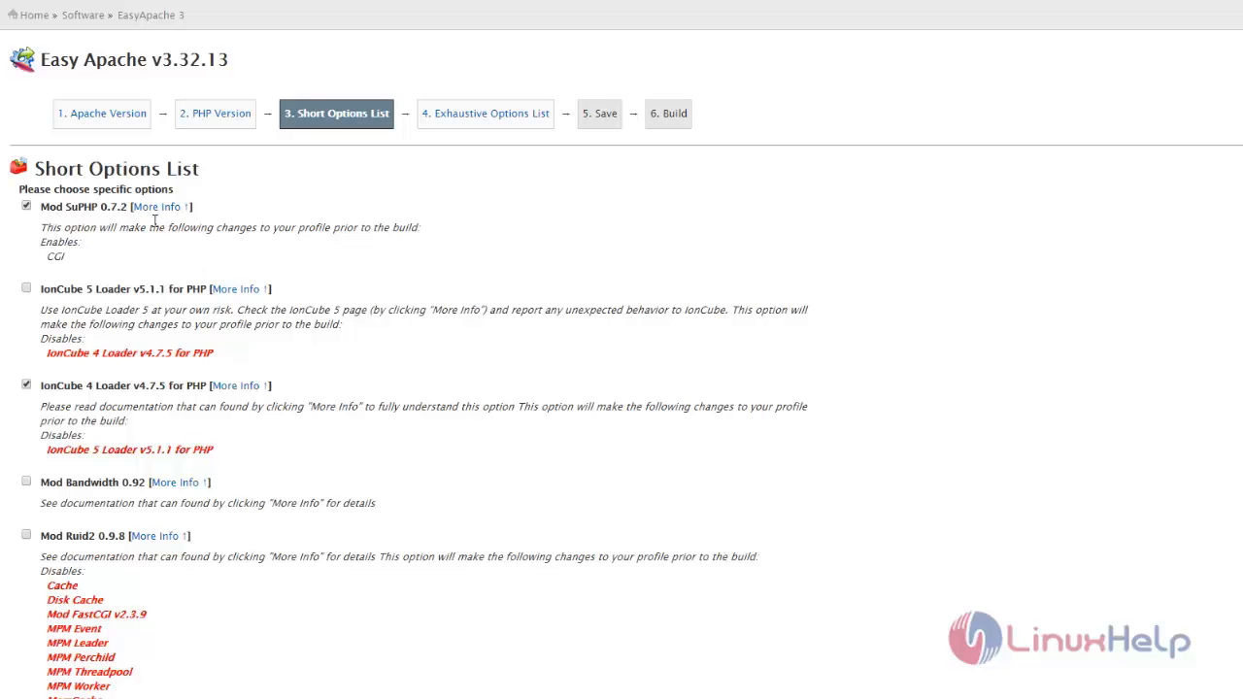
Leave the short options as they are and continue to the Exhaustive Options List
{"action": "scroll", "coordinate": [500, 393], "scroll_direction": "down", "scroll_amount": 5}
{"action": "scroll", "coordinate": [502, 382], "scroll_direction": "down", "scroll_amount": 1}
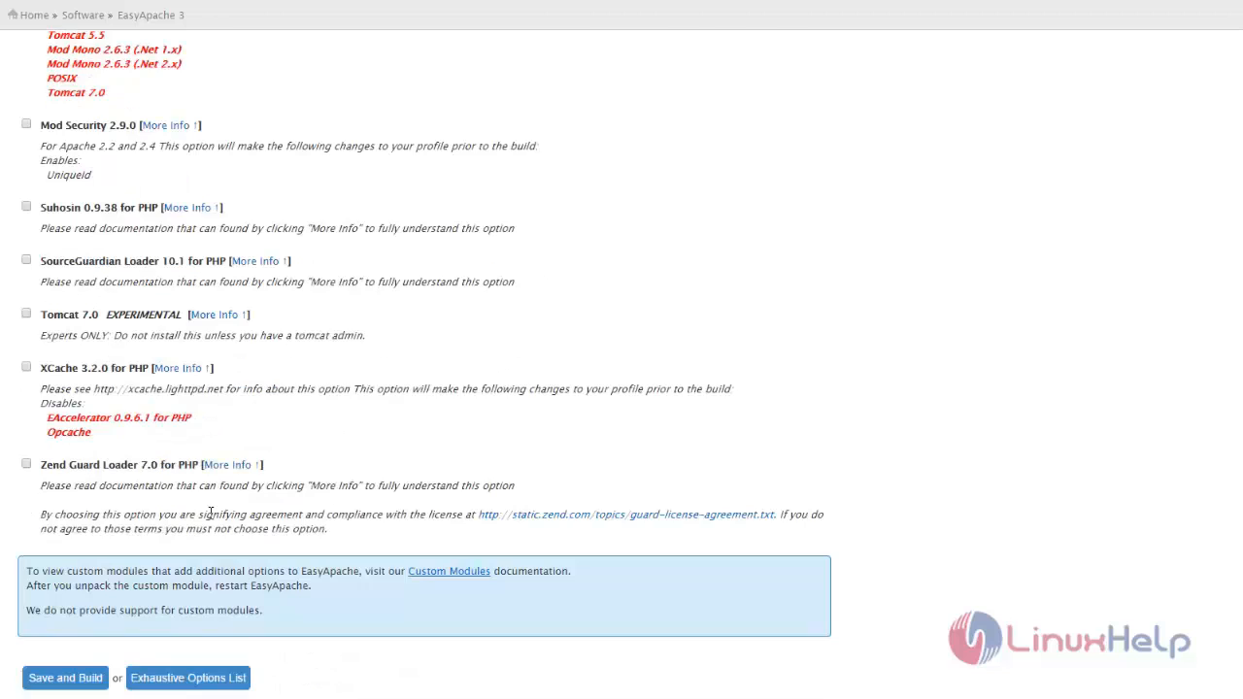
{"action": "left_click", "coordinate": [191, 679]}
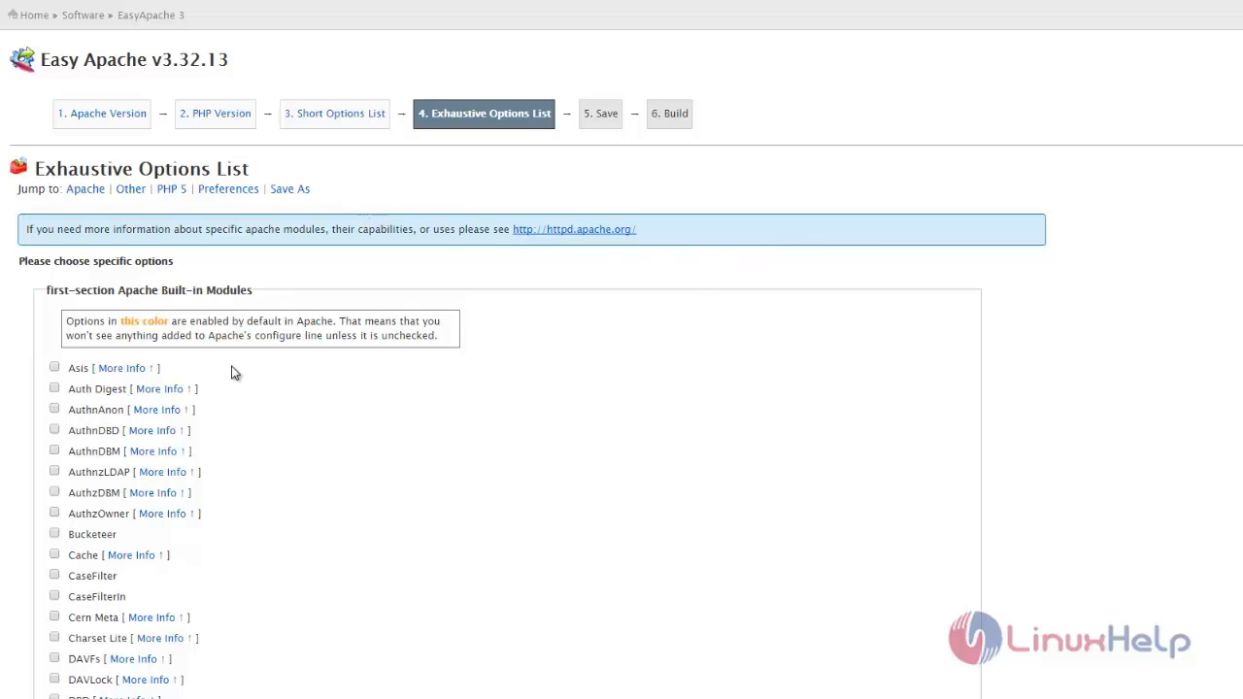
Enable the Asis and Deflate modules among the Apache built-in modules
{"action": "scroll", "coordinate": [236, 372], "scroll_direction": "down", "scroll_amount": 3}
{"action": "scroll", "coordinate": [352, 364], "scroll_direction": "up", "scroll_amount": 3}
{"action": "left_click", "coordinate": [54, 368]}
{"action": "scroll", "coordinate": [66, 400], "scroll_direction": "down", "scroll_amount": 1}
{"action": "scroll", "coordinate": [66, 400], "scroll_direction": "down", "scroll_amount": 3}
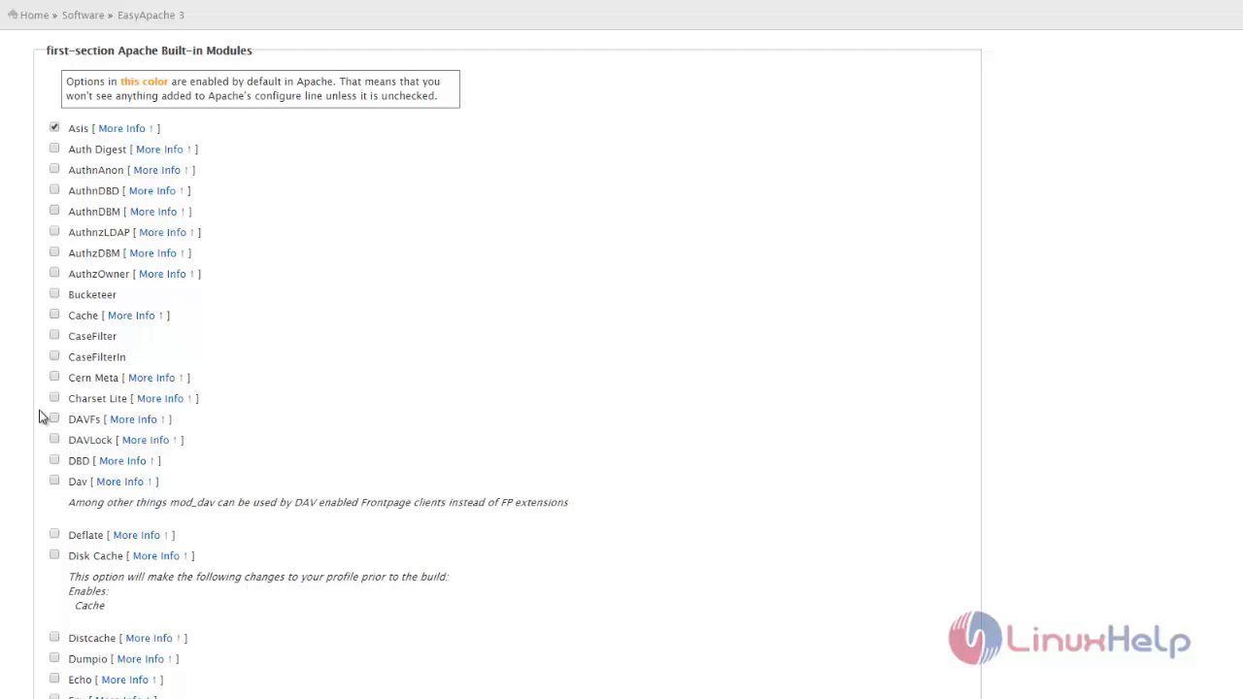
{"action": "scroll", "coordinate": [88, 500], "scroll_direction": "down", "scroll_amount": 1}
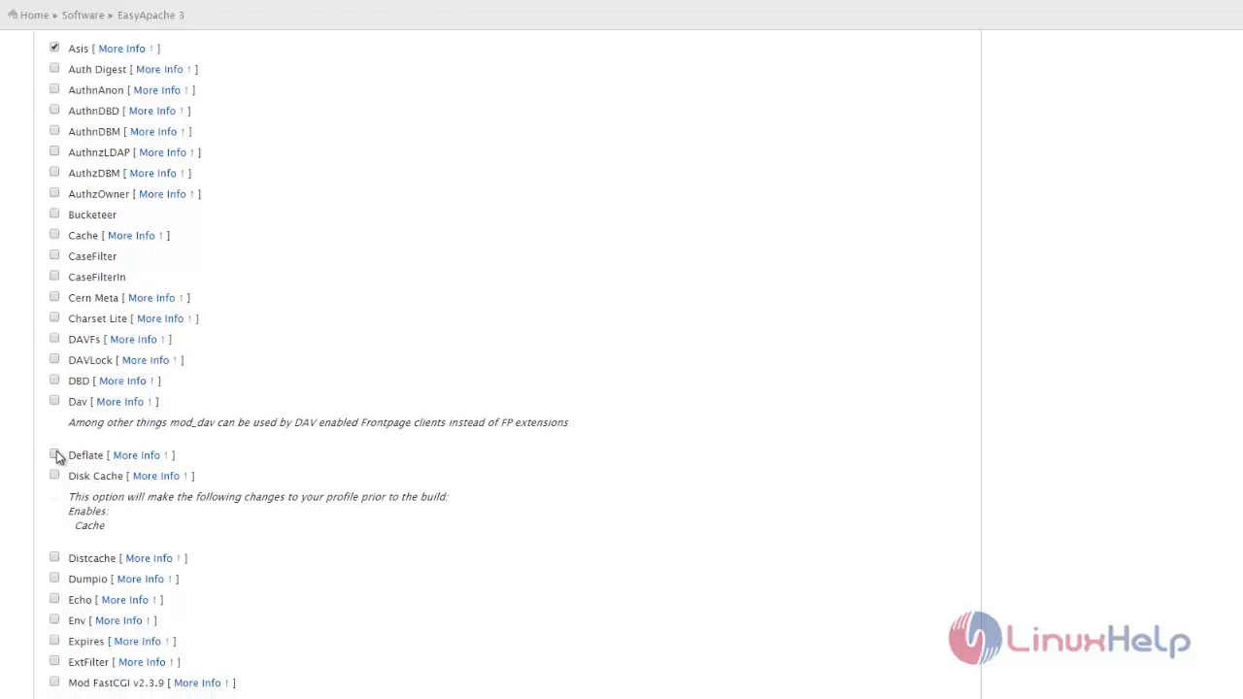
{"action": "left_click", "coordinate": [55, 453]}
Enable the Env, Expires and Headers modules among the Apache built-in modules
{"action": "scroll", "coordinate": [677, 327], "scroll_direction": "down", "scroll_amount": 3}
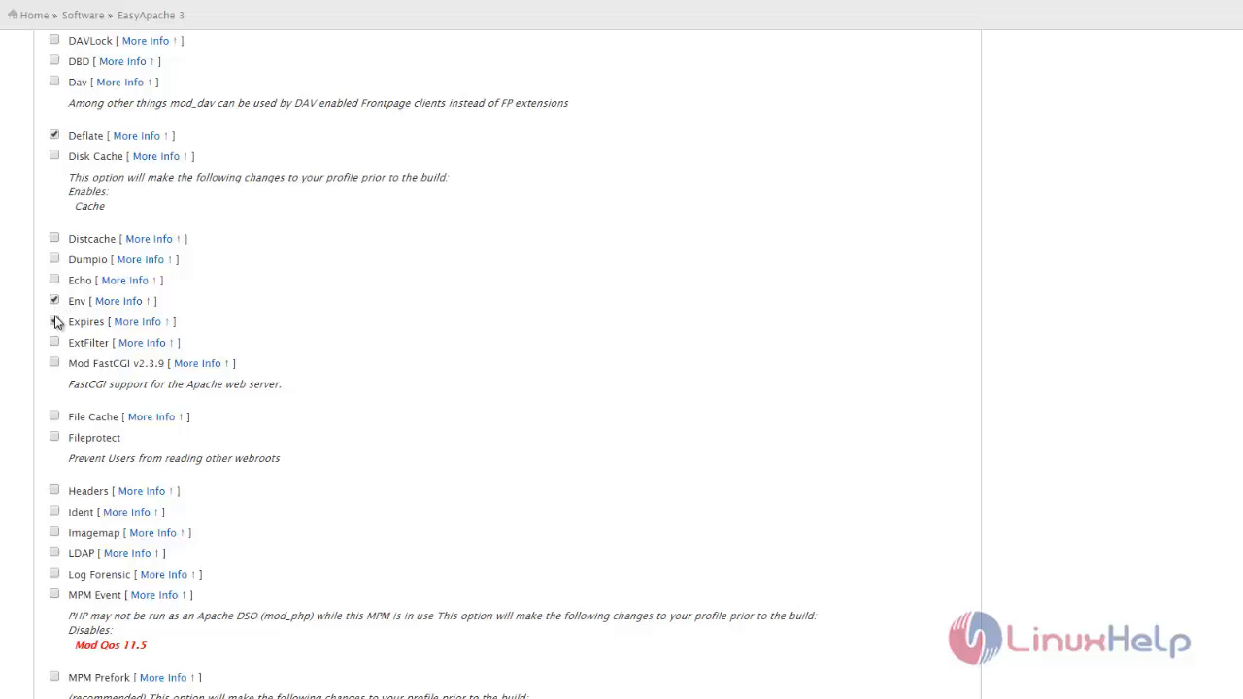
{"action": "left_click", "coordinate": [55, 322]}
{"action": "scroll", "coordinate": [171, 323], "scroll_direction": "down", "scroll_amount": 3}
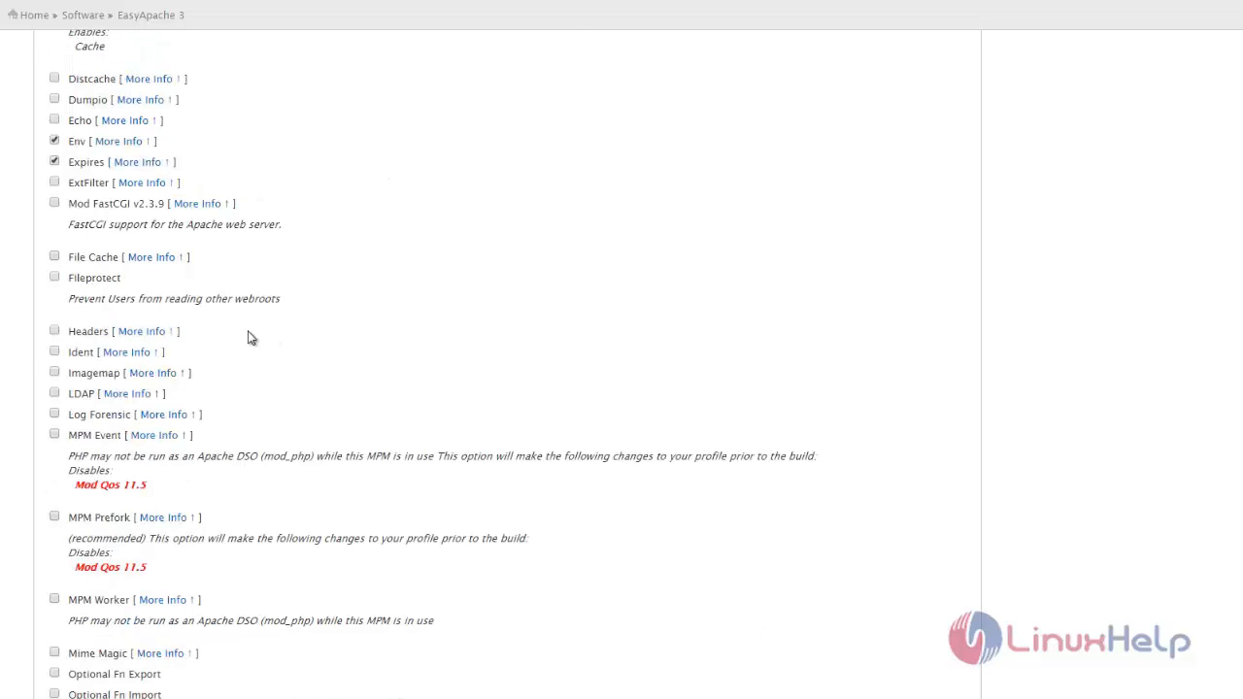
{"action": "left_click", "coordinate": [54, 332]}
Enable MPM Prefork and Mod SuPHP 0.7.2, accepting the profile changes that each one requires
{"action": "scroll", "coordinate": [602, 142], "scroll_direction": "down", "scroll_amount": 5}
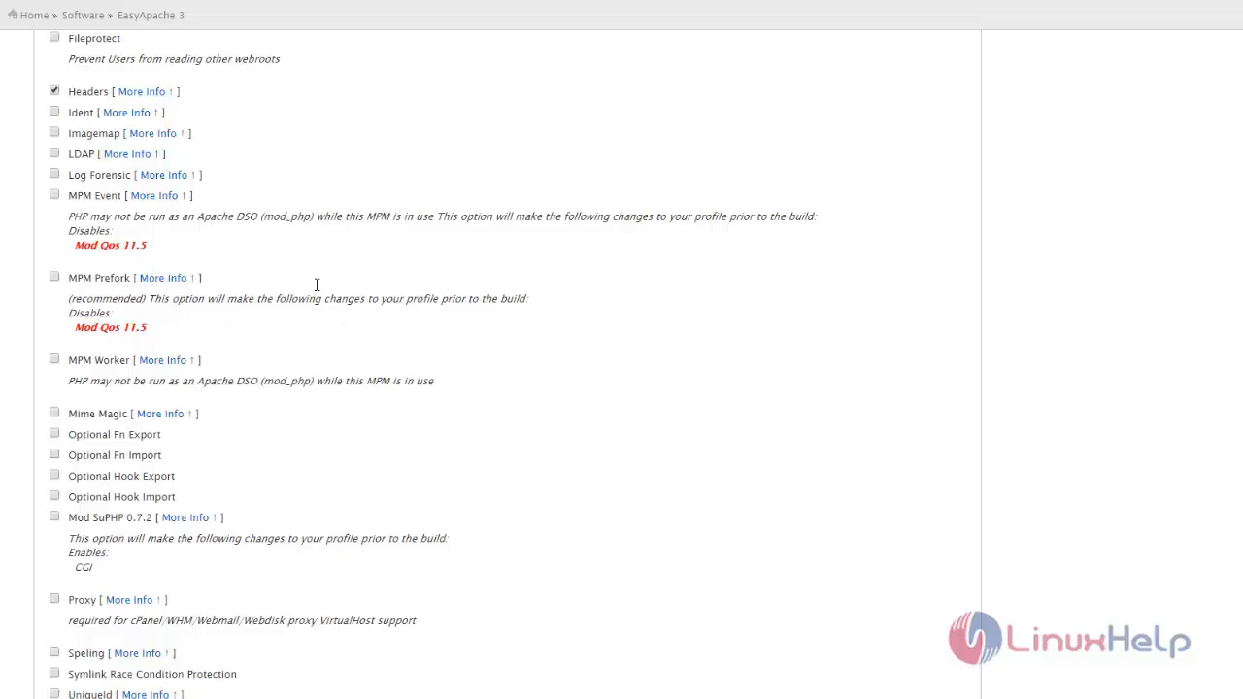
{"action": "left_click", "coordinate": [56, 277]}
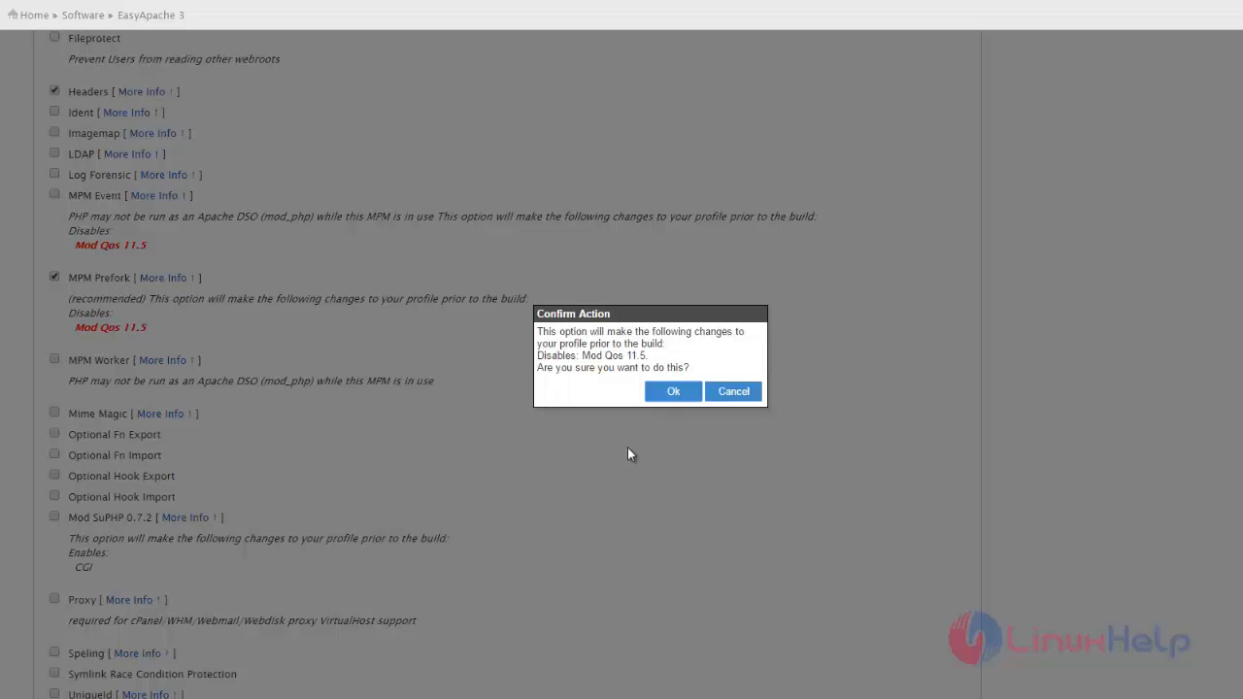
{"action": "left_click", "coordinate": [672, 393]}
{"action": "scroll", "coordinate": [601, 208], "scroll_direction": "down", "scroll_amount": 3}
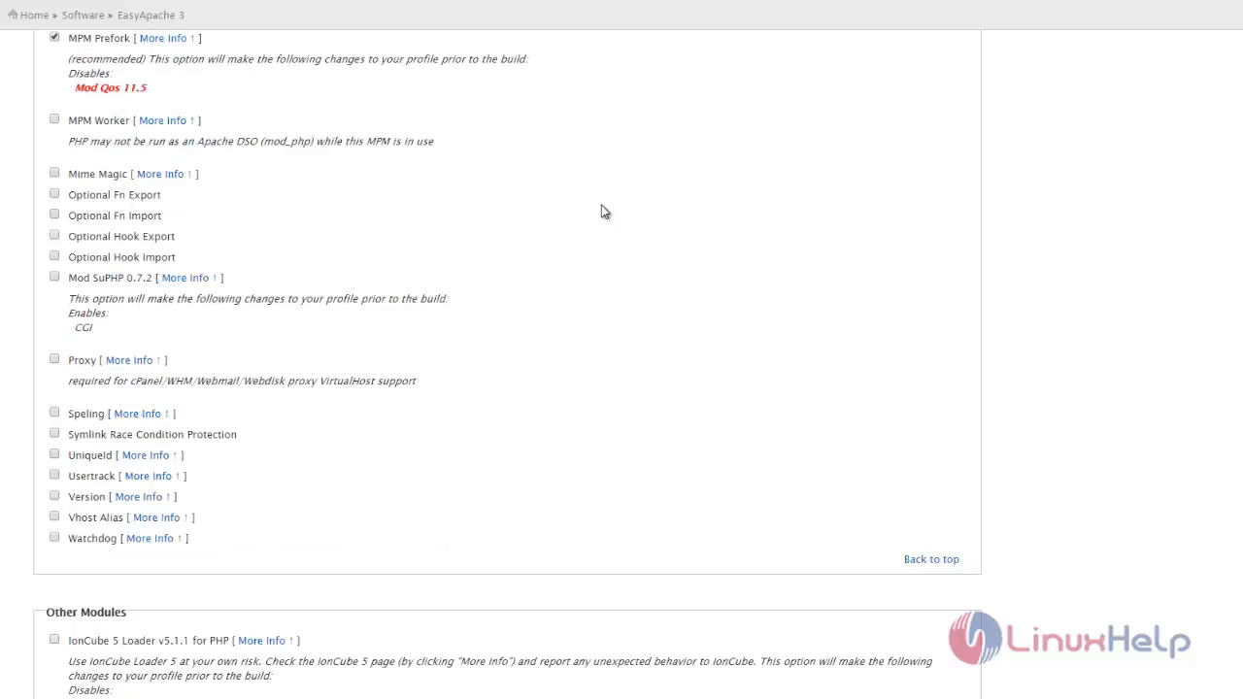
{"action": "left_click", "coordinate": [55, 278]}
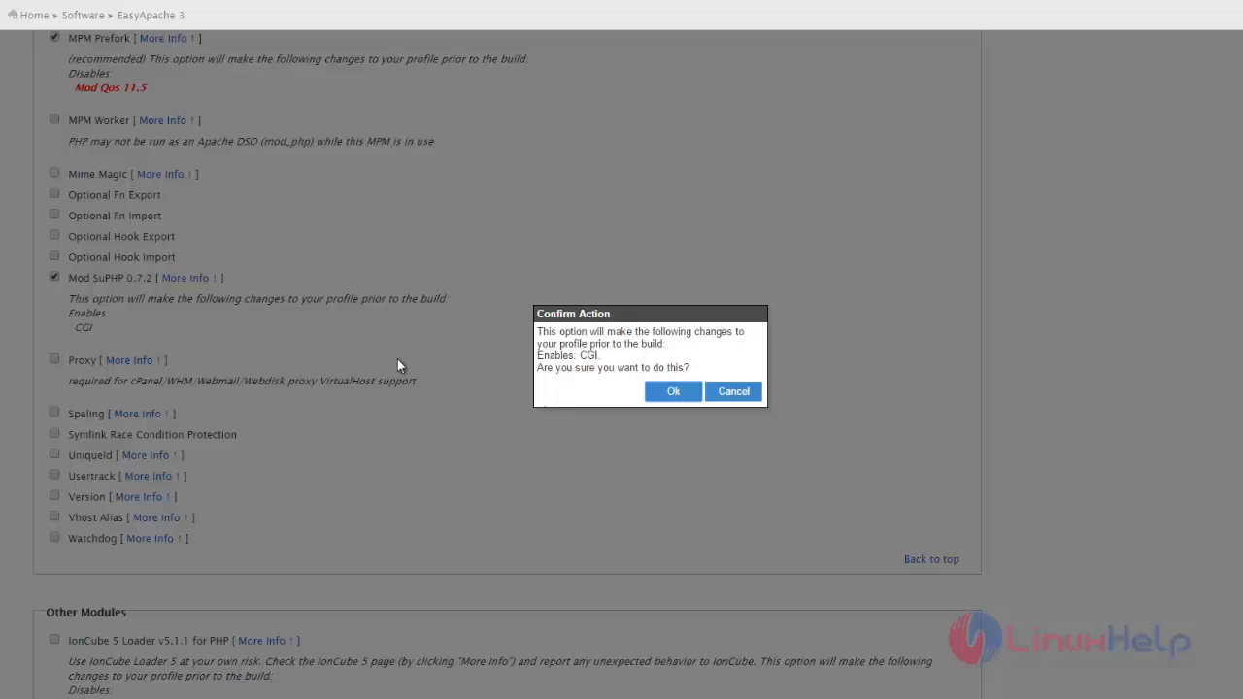
{"action": "left_click", "coordinate": [650, 398]}
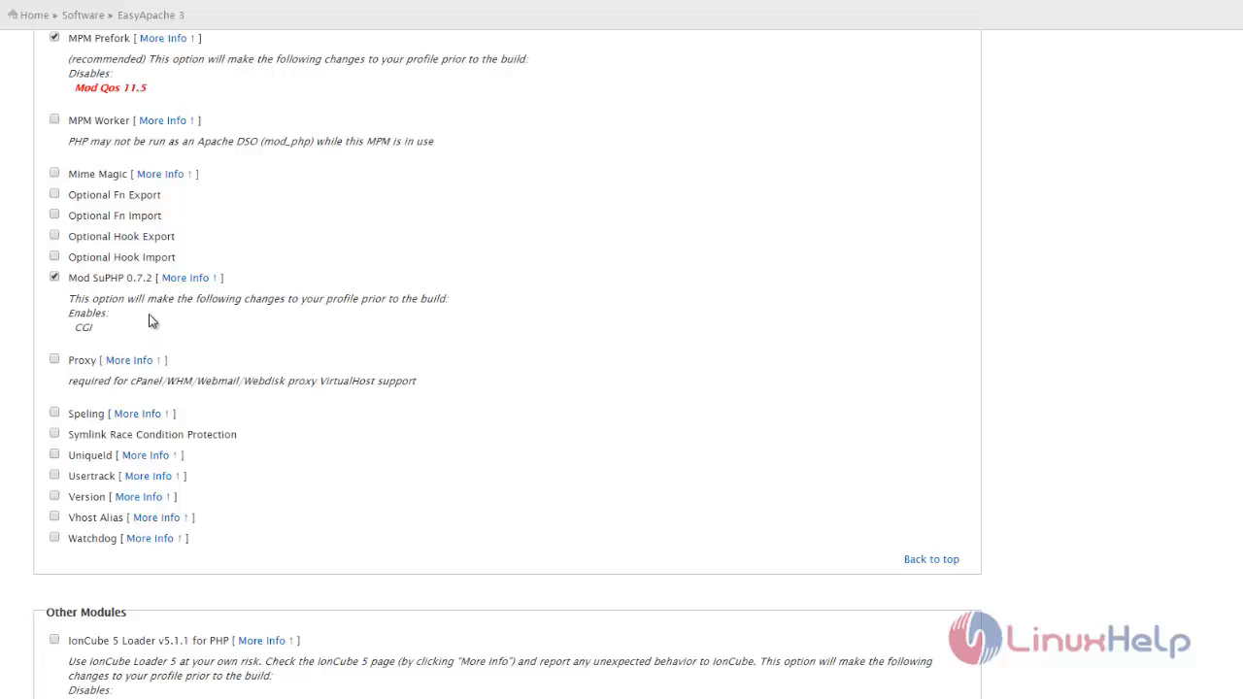
Enable the Proxy, UniqueId and Version modules, accepting the hostname note for UniqueId
{"action": "scroll", "coordinate": [594, 206], "scroll_direction": "down", "scroll_amount": 1}
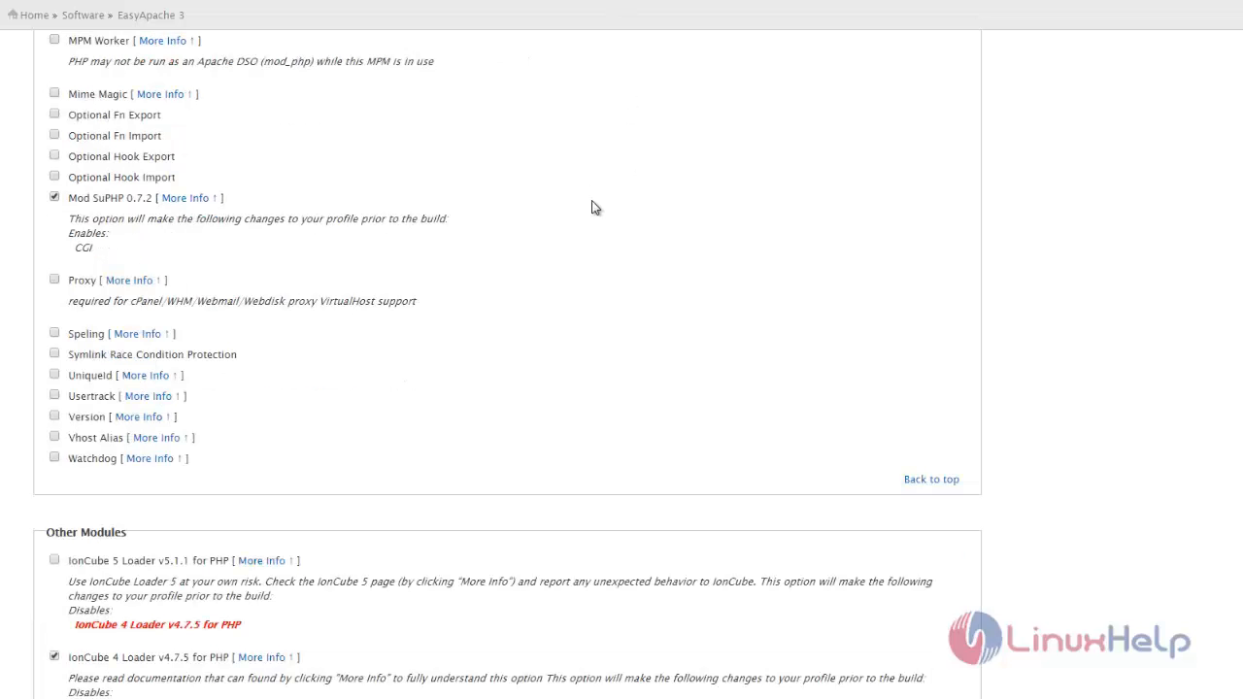
{"action": "left_click", "coordinate": [54, 279]}
{"action": "left_click", "coordinate": [55, 375]}
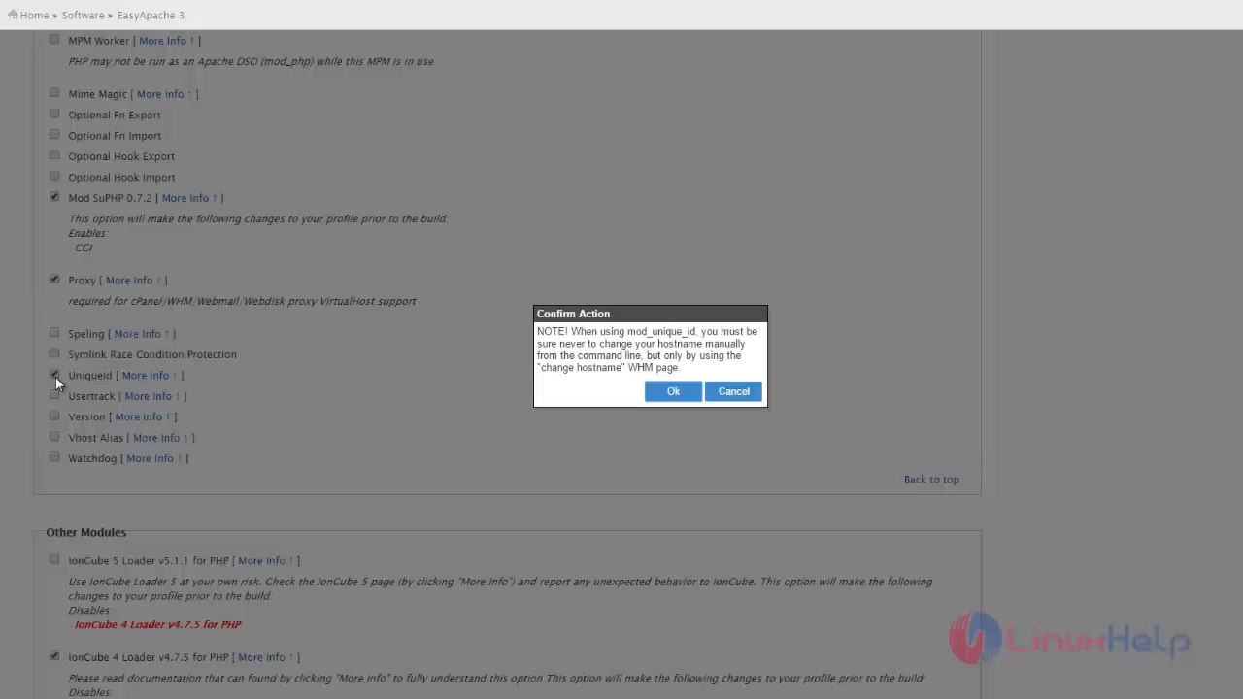
{"action": "left_click", "coordinate": [669, 398]}
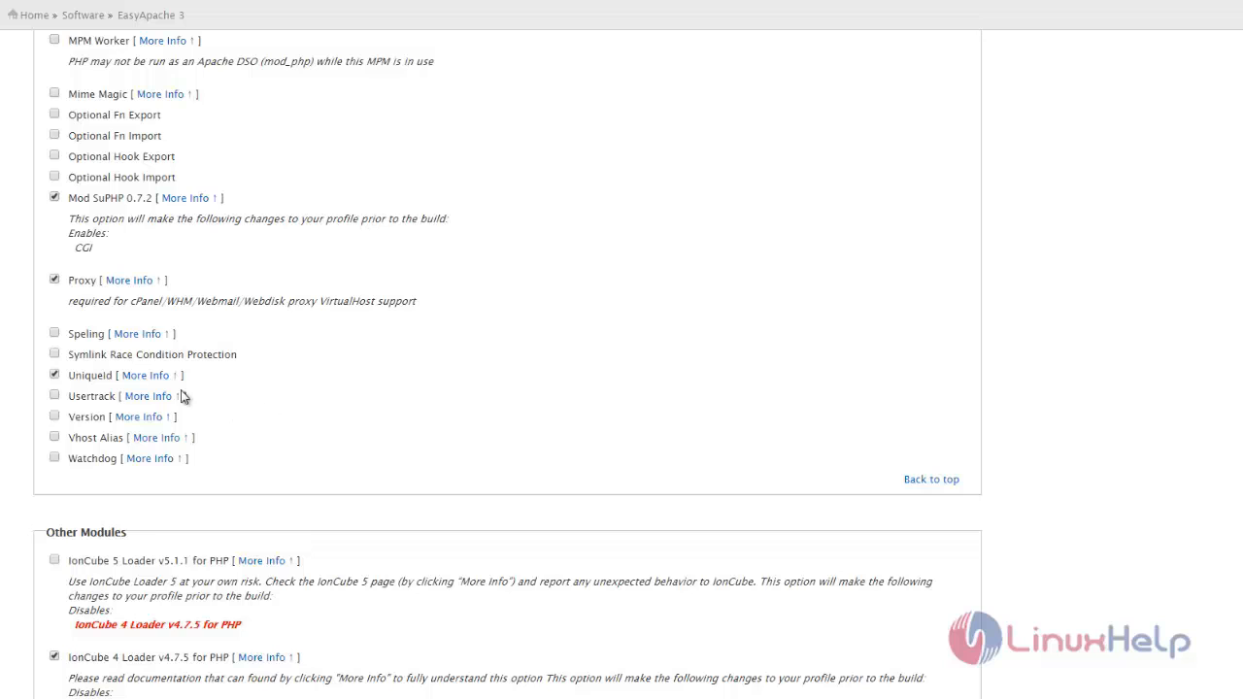
{"action": "left_click", "coordinate": [54, 416]}
Review the selected options under Other Modules, PHP 5.6.21 and Preferences, down to the custom profile section
{"action": "scroll", "coordinate": [598, 101], "scroll_direction": "down", "scroll_amount": 5}
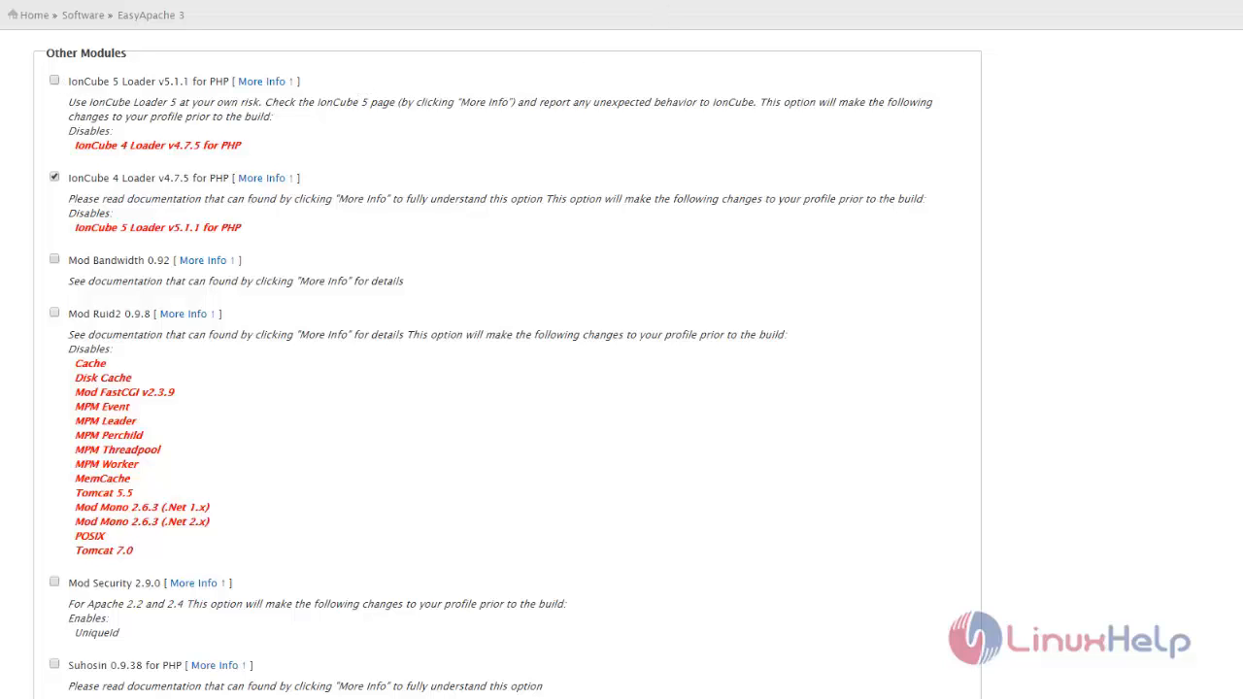
{"action": "scroll", "coordinate": [621, 388], "scroll_direction": "down", "scroll_amount": 5}
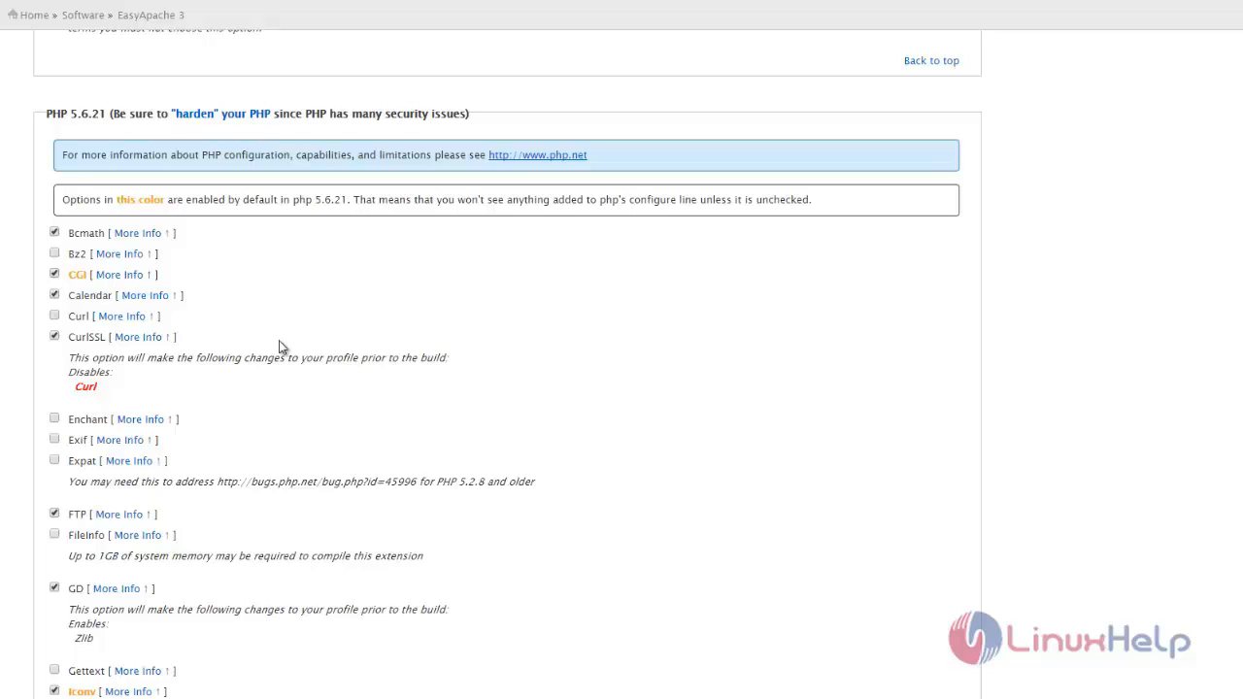
{"action": "scroll", "coordinate": [81, 315], "scroll_direction": "down", "scroll_amount": 3}
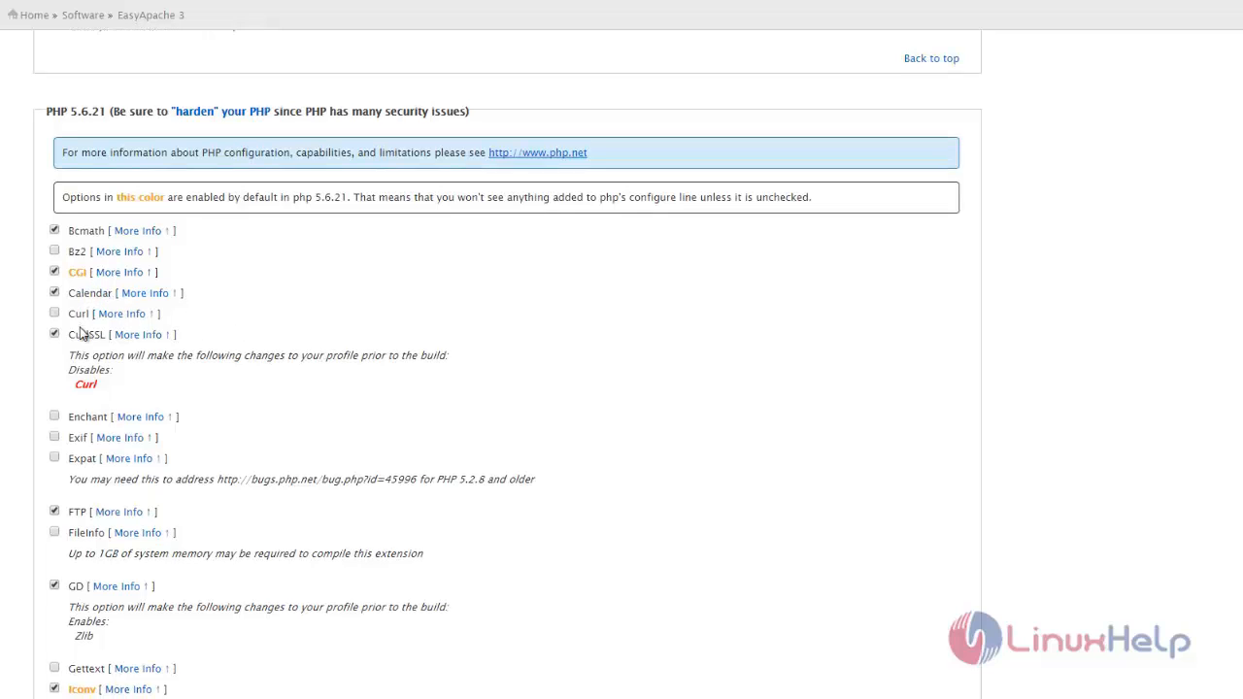
{"action": "scroll", "coordinate": [105, 320], "scroll_direction": "down", "scroll_amount": 3}
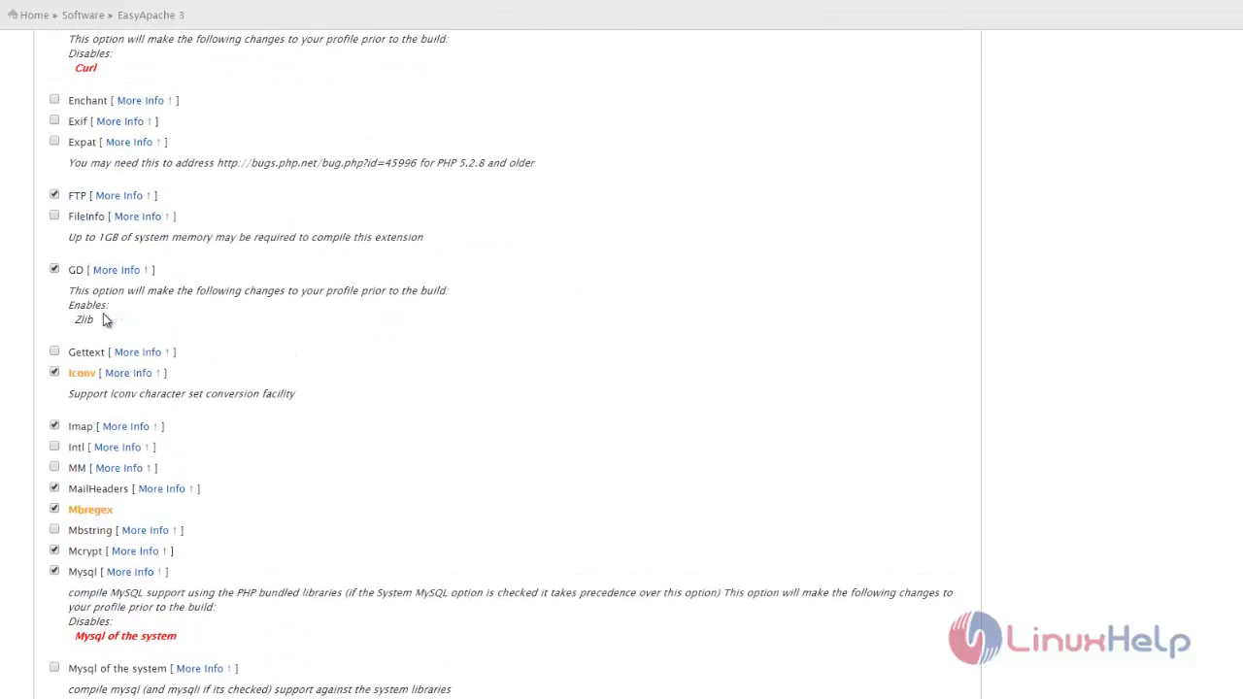
{"action": "scroll", "coordinate": [104, 320], "scroll_direction": "up", "scroll_amount": 2}
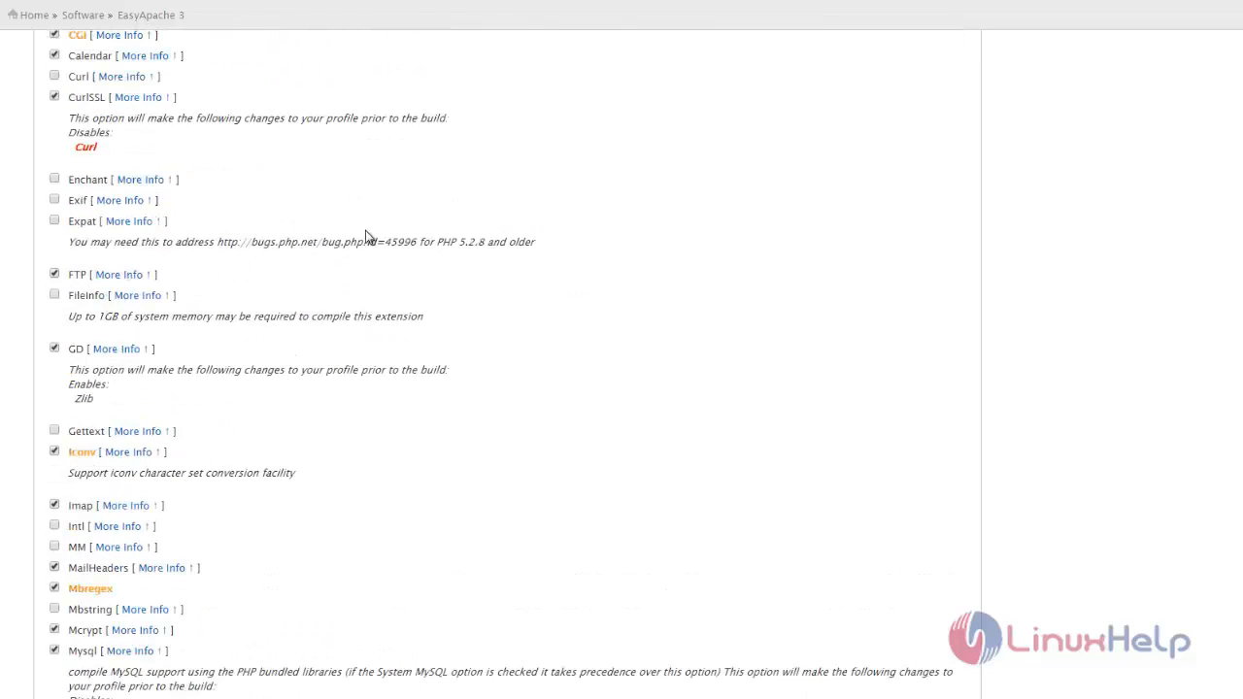
{"action": "scroll", "coordinate": [624, 173], "scroll_direction": "down", "scroll_amount": 10}
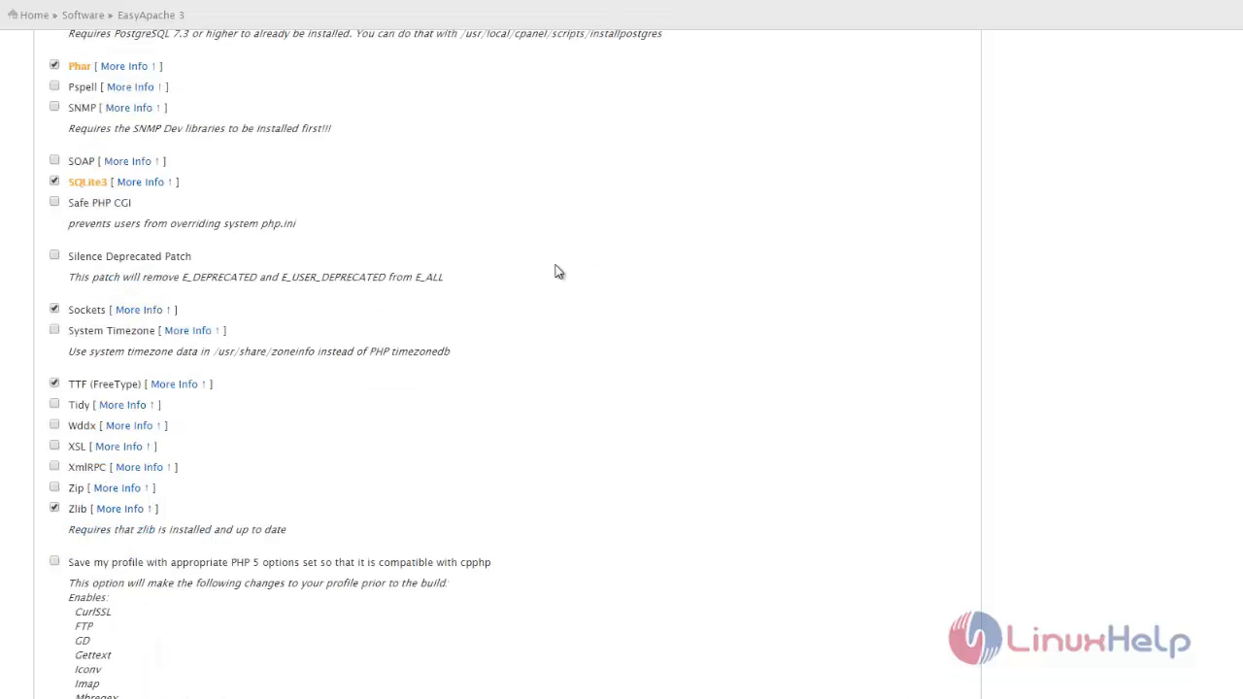
{"action": "scroll", "coordinate": [558, 272], "scroll_direction": "down", "scroll_amount": 8}
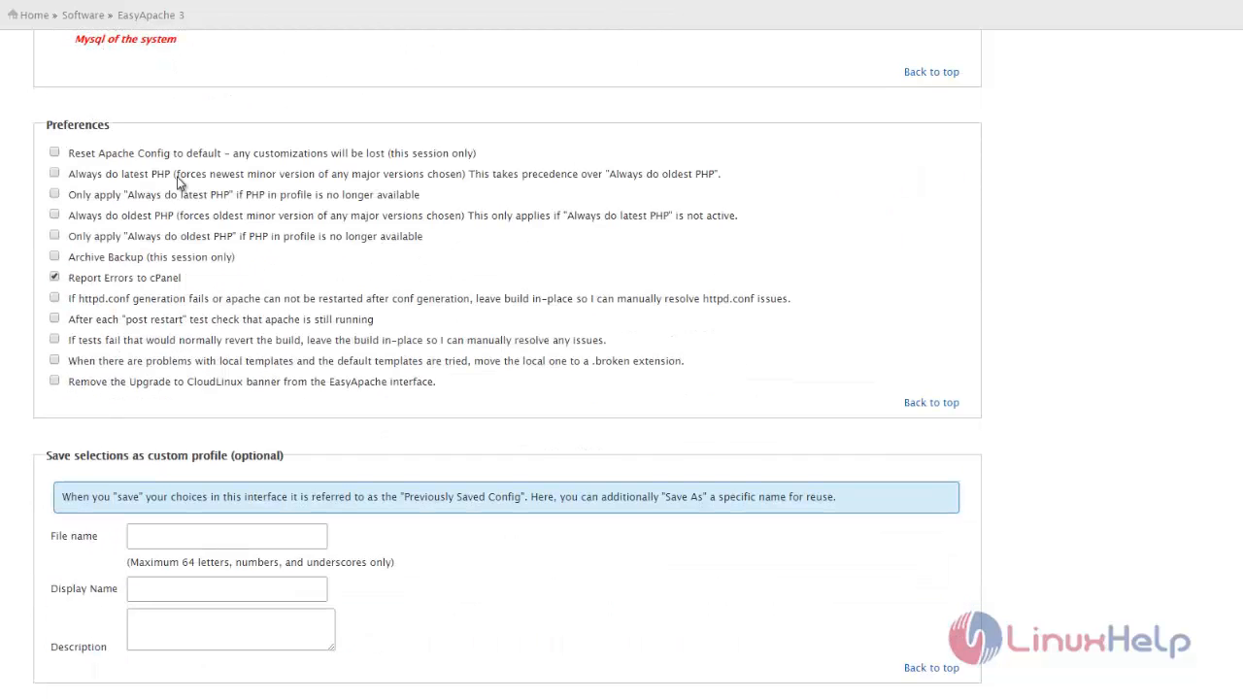
Save the profile without building, then start building the saved profile, confirming the Apache and PHP recompile and acknowledging the termination warning
{"action": "scroll", "coordinate": [194, 194], "scroll_direction": "down", "scroll_amount": 1}
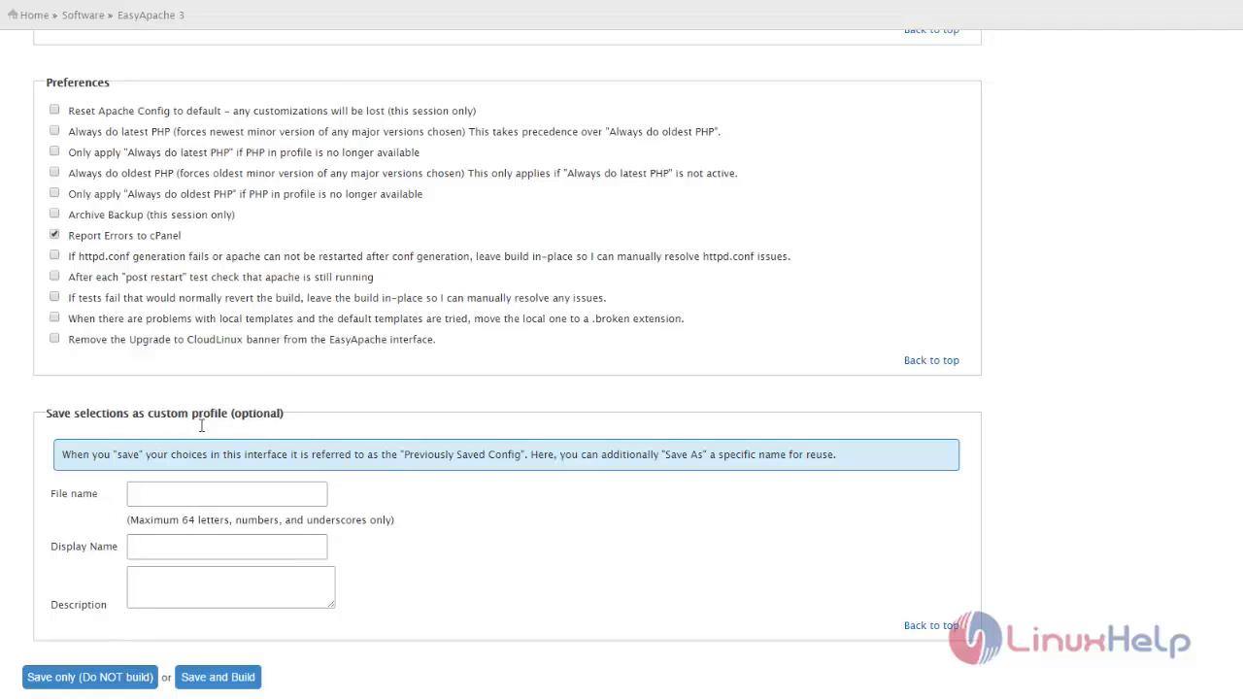
{"action": "left_click", "coordinate": [89, 684]}
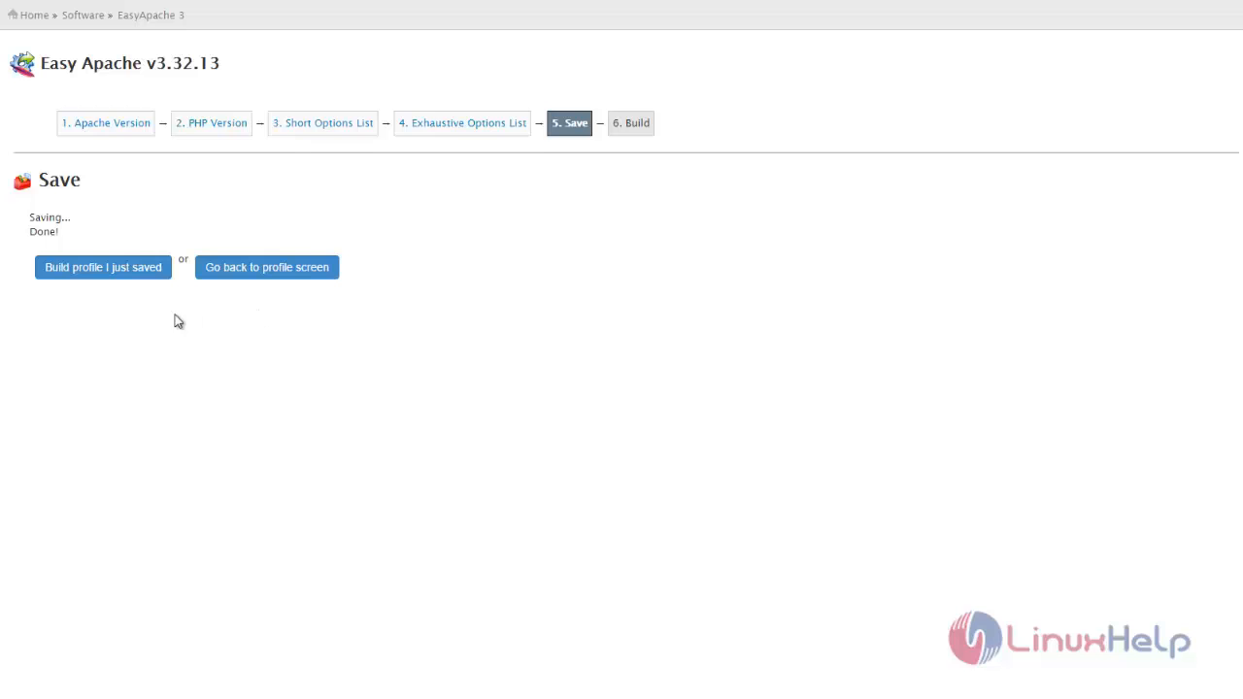
{"action": "left_click", "coordinate": [104, 272]}
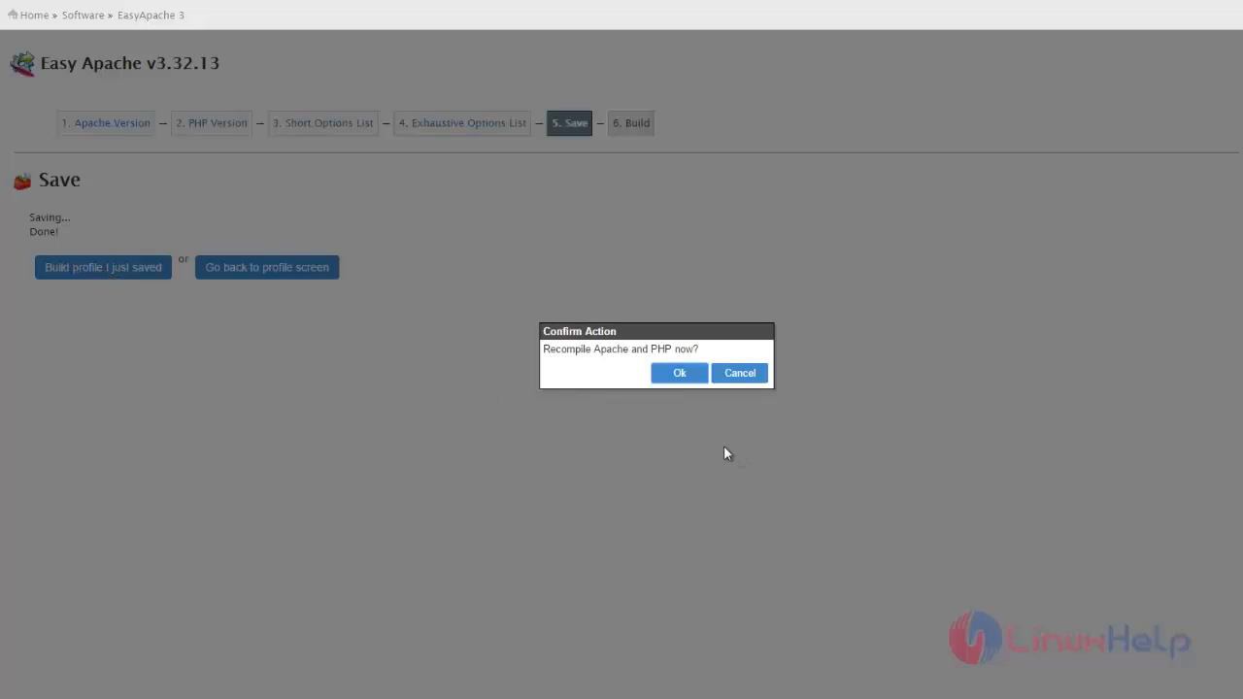
{"action": "left_click", "coordinate": [680, 374]}
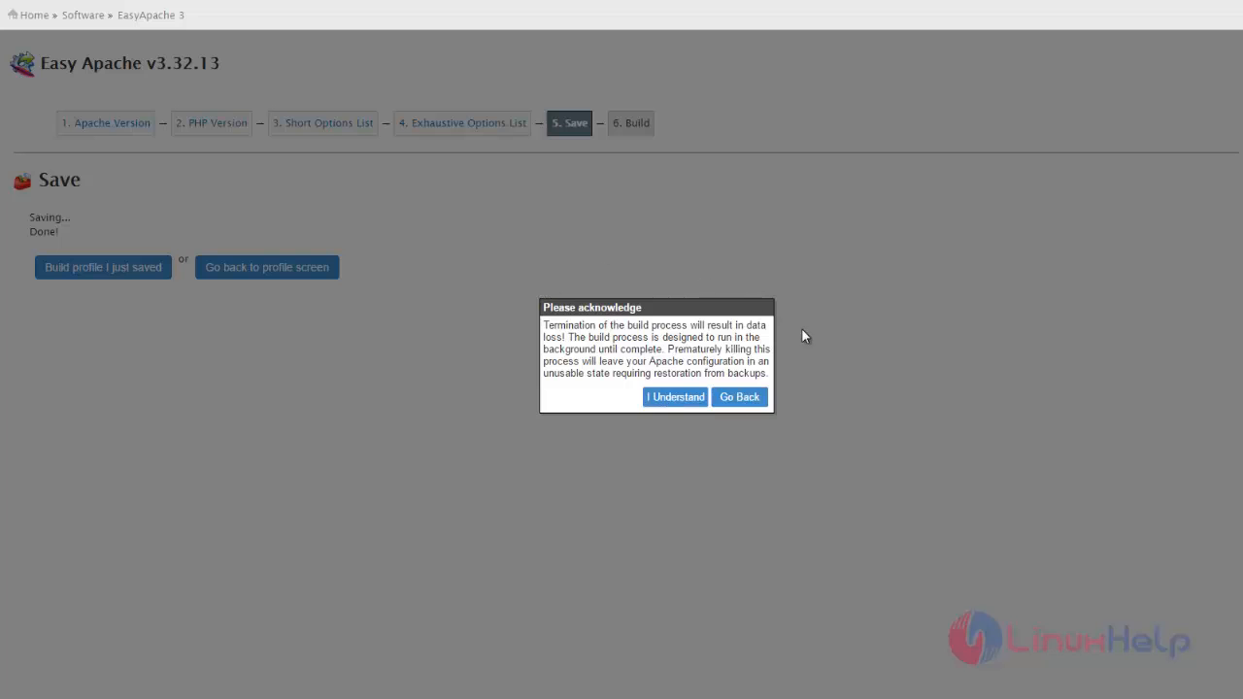
{"action": "left_click", "coordinate": [674, 397]}
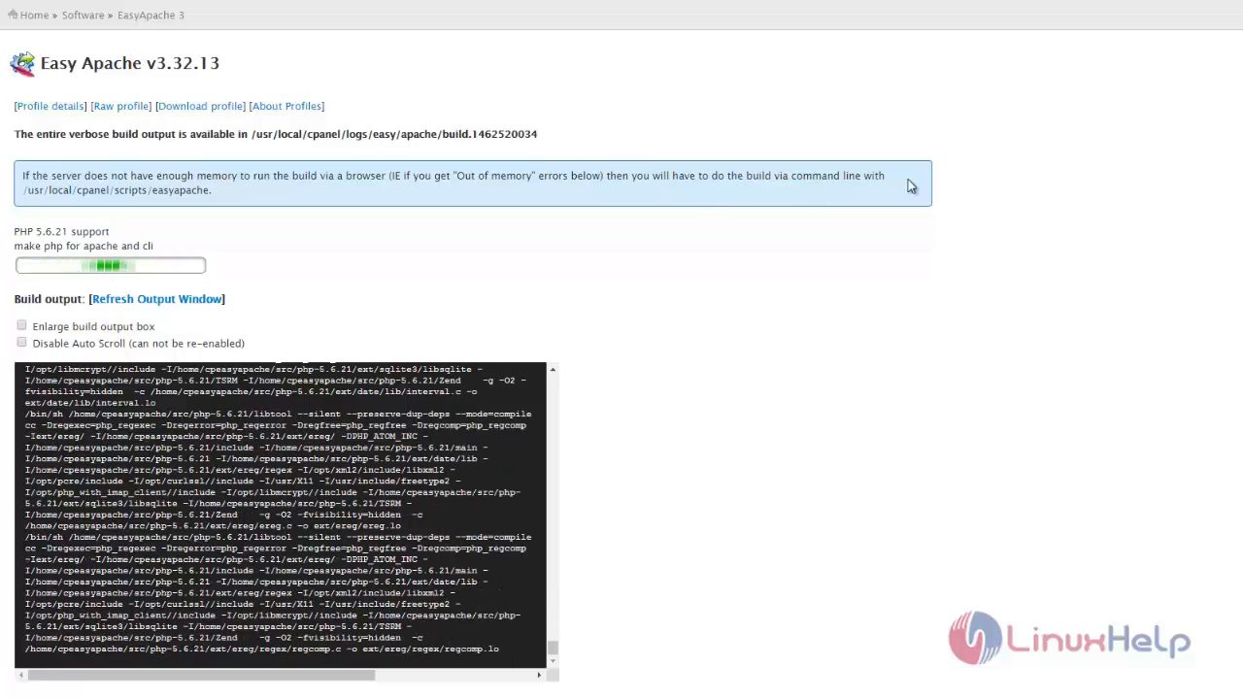
{"action": "left_click_drag", "start_coordinate": [24, 191], "coordinate": [211, 191]}
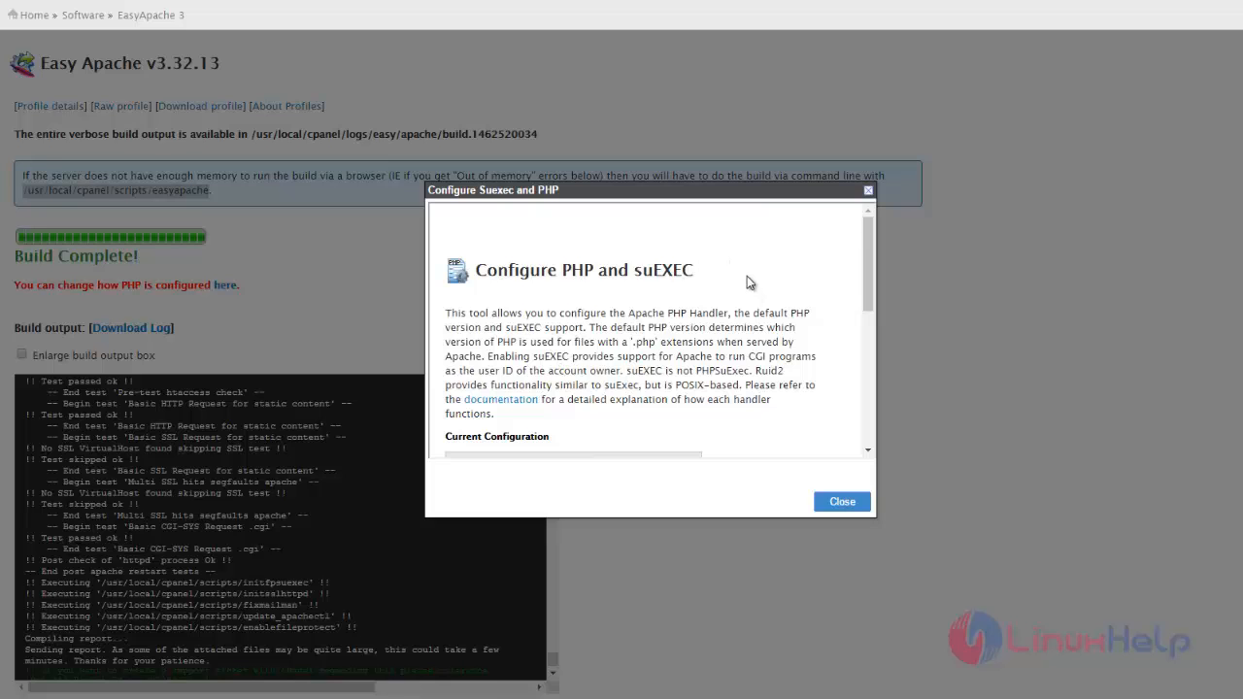
Examine the current PHP and suEXEC configuration and the values available for Apache suEXEC and the PHP 5 handler
{"action": "scroll", "coordinate": [747, 276], "scroll_direction": "down", "scroll_amount": 4}
{"action": "scroll", "coordinate": [723, 296], "scroll_direction": "up", "scroll_amount": 2}
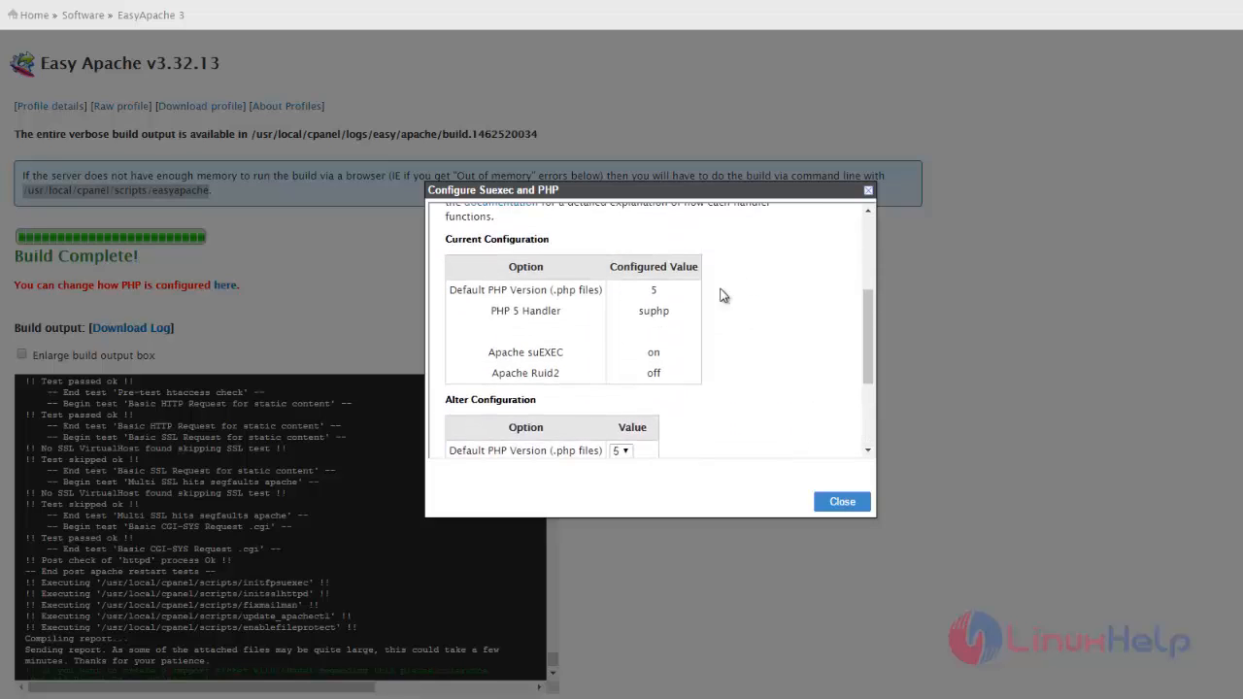
{"action": "scroll", "coordinate": [723, 295], "scroll_direction": "down", "scroll_amount": 2}
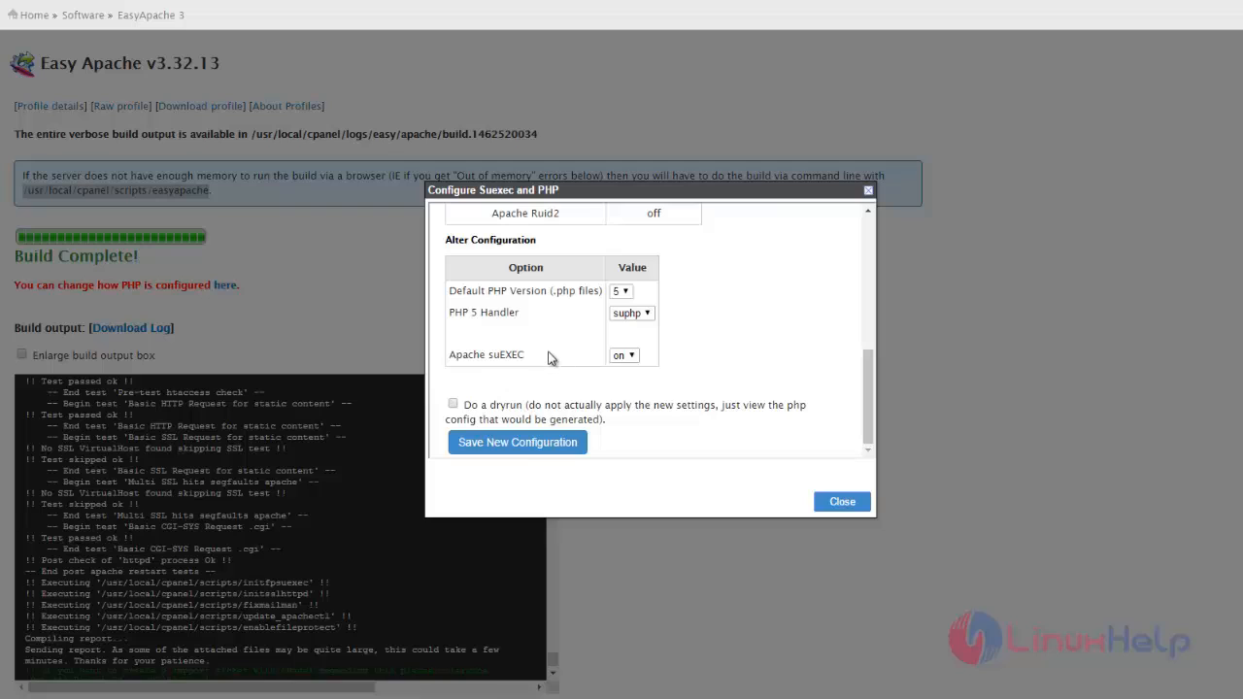
{"action": "left_click", "coordinate": [632, 362]}
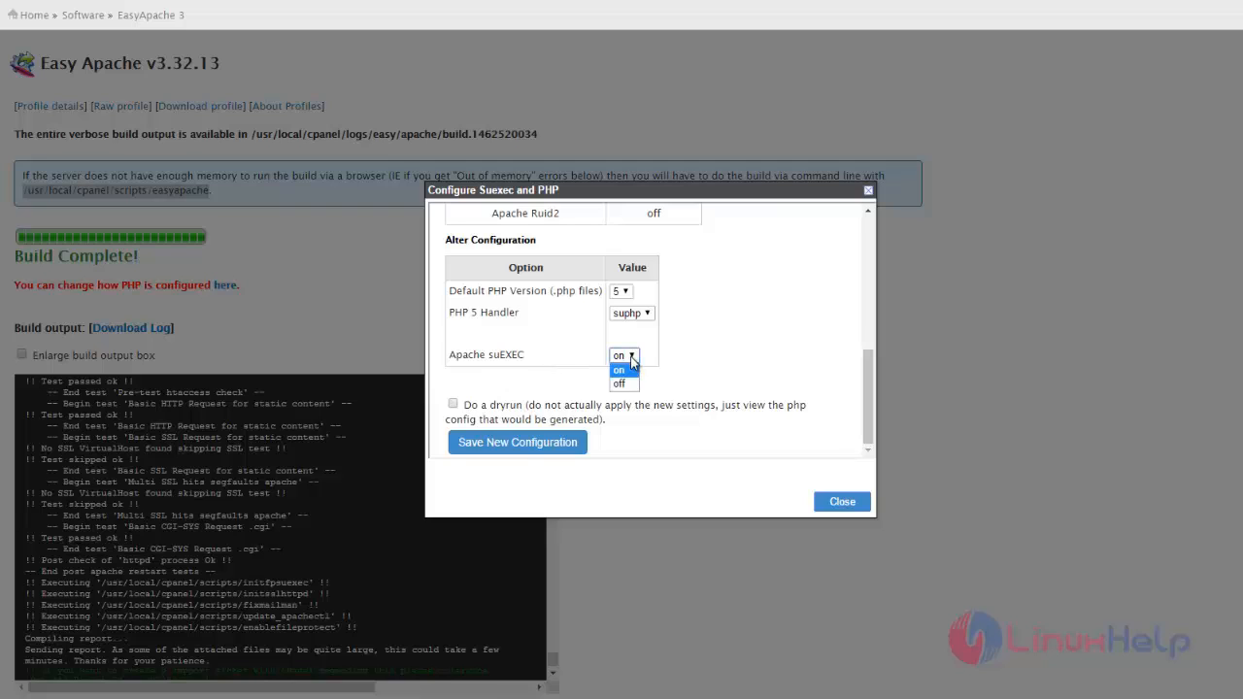
{"action": "left_click", "coordinate": [632, 361]}
{"action": "left_click", "coordinate": [639, 315]}
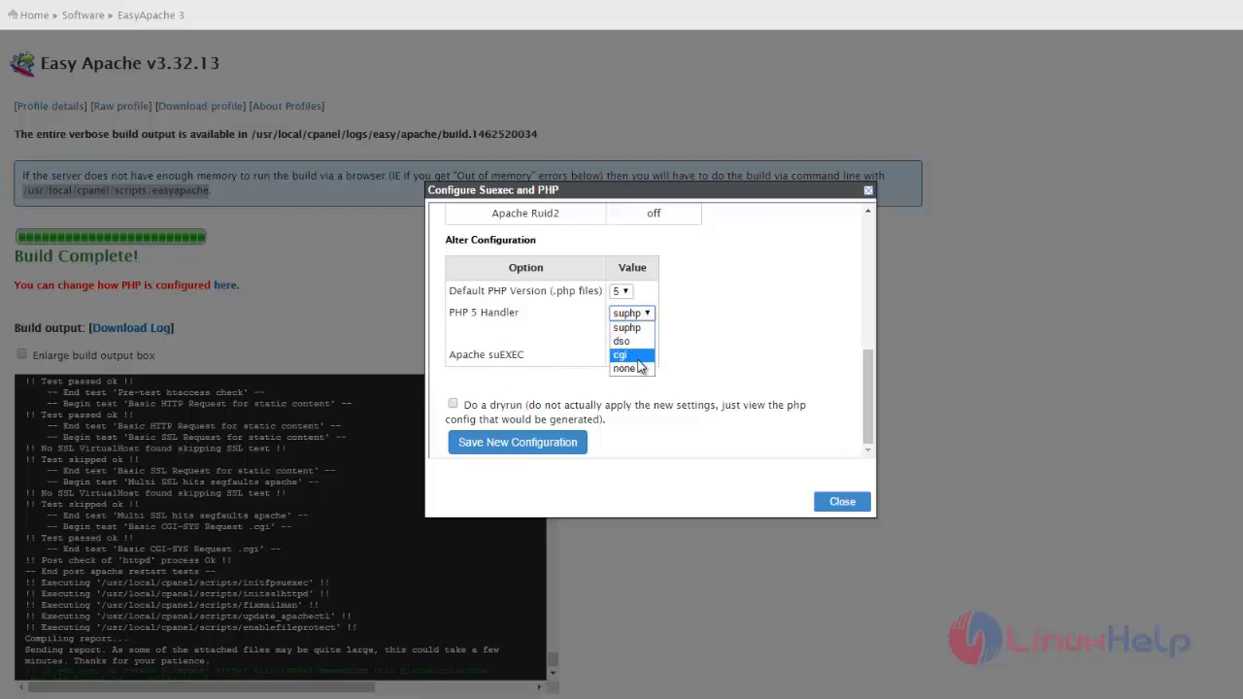
{"action": "left_click", "coordinate": [650, 314]}
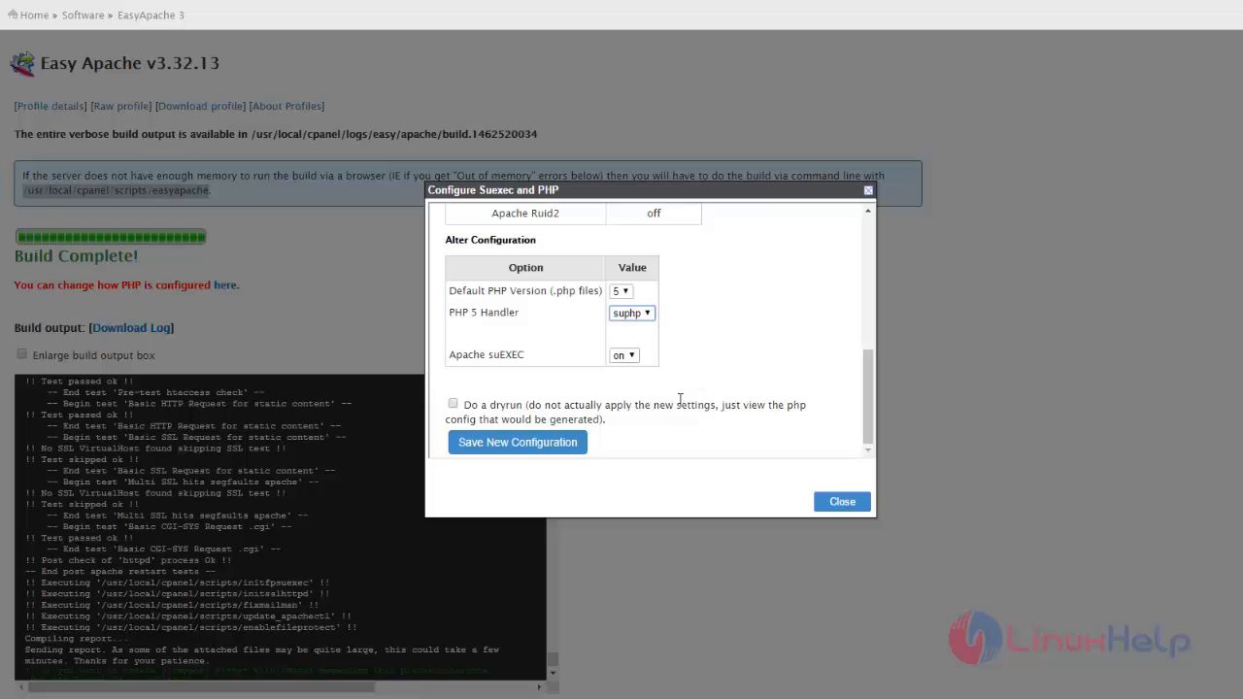
Save the PHP and suEXEC configuration with default PHP version 5, the suphp handler and Apache suEXEC on
{"action": "scroll", "coordinate": [731, 302], "scroll_direction": "up", "scroll_amount": 2}
{"action": "scroll", "coordinate": [731, 302], "scroll_direction": "down", "scroll_amount": 3}
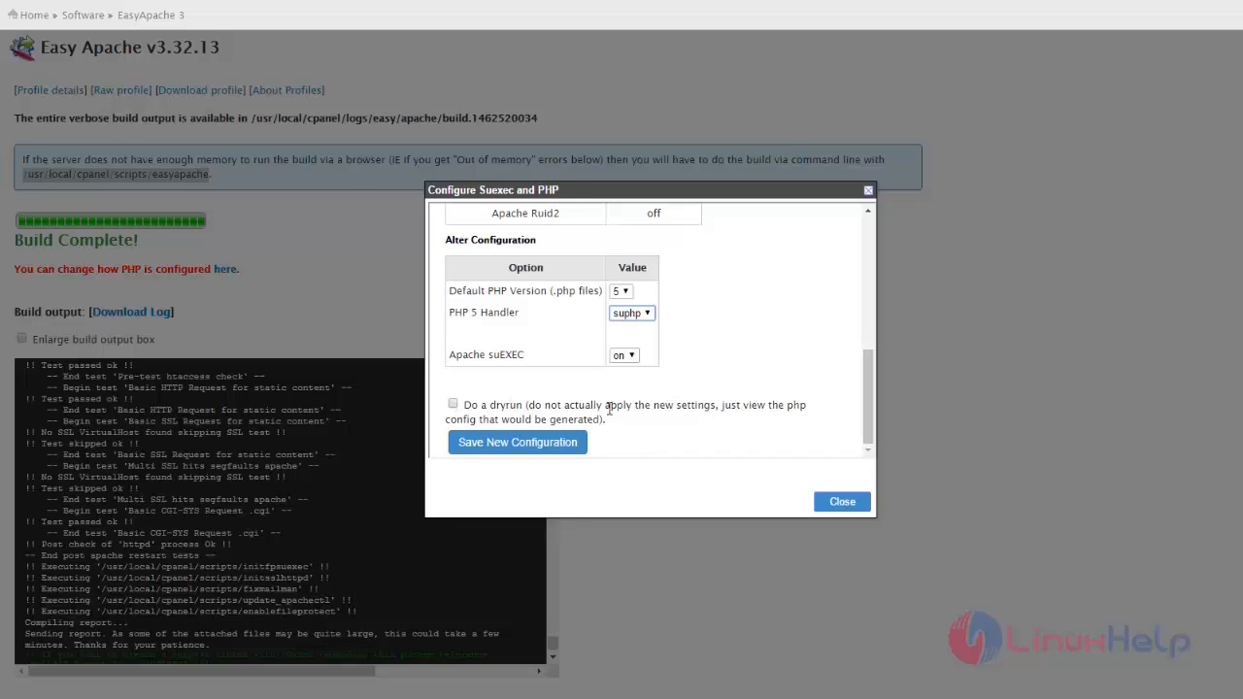
{"action": "left_click", "coordinate": [524, 444]}
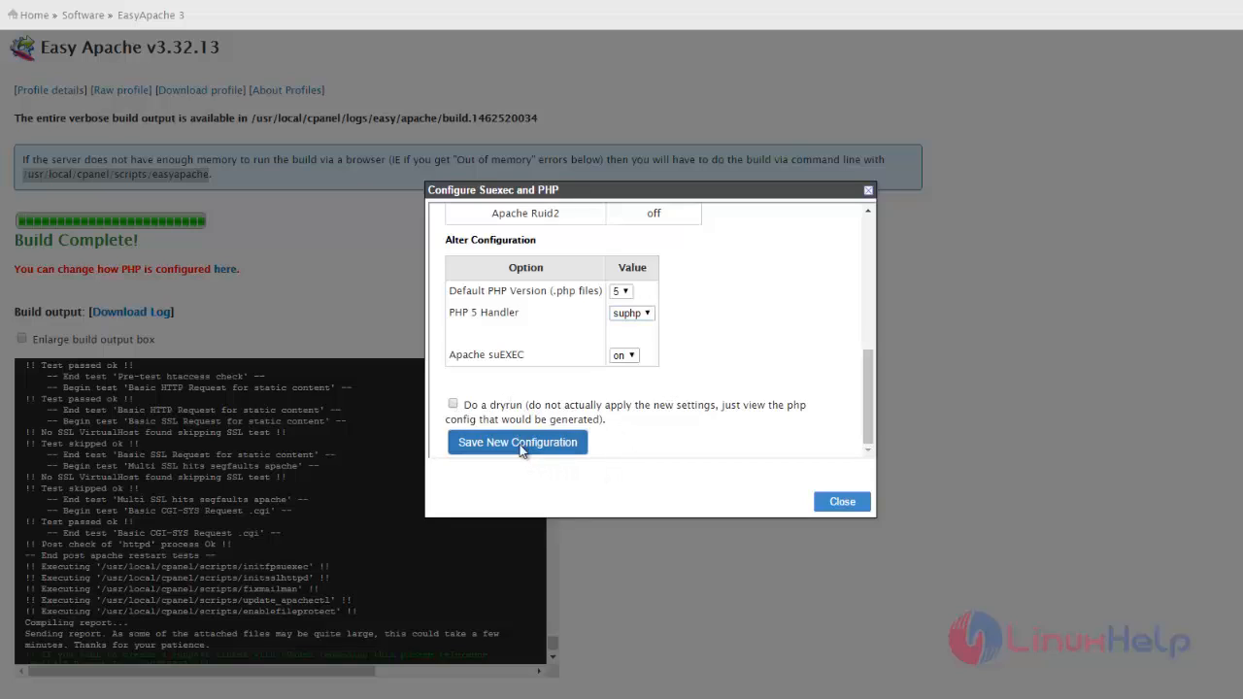